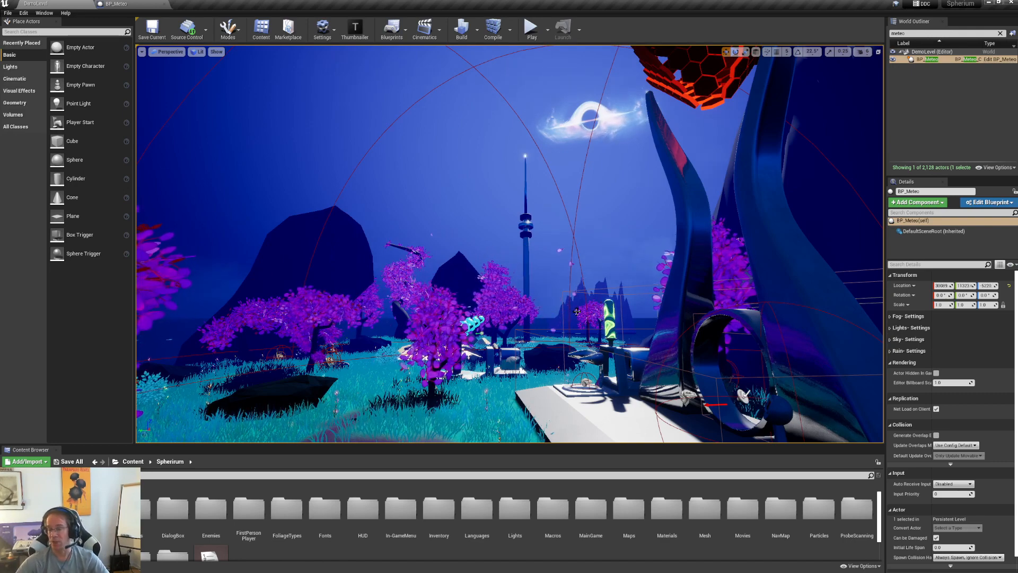
- Select the BP_Meteo actor in the level and show its Lights settings
right_drag(568, 346, 704, 336)
key(a)
scroll(636, 324, down, 1)
key(e)
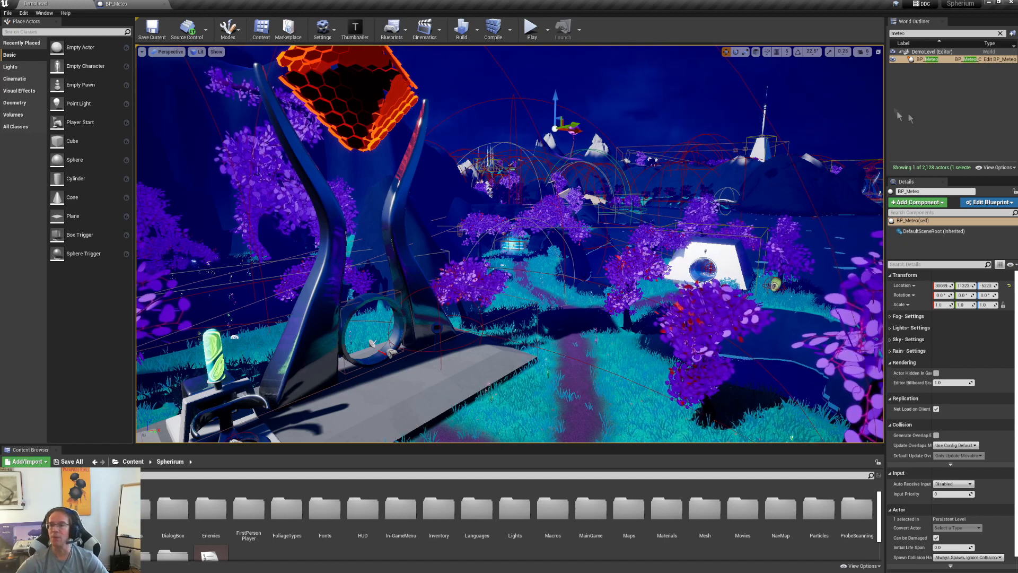
click(941, 59)
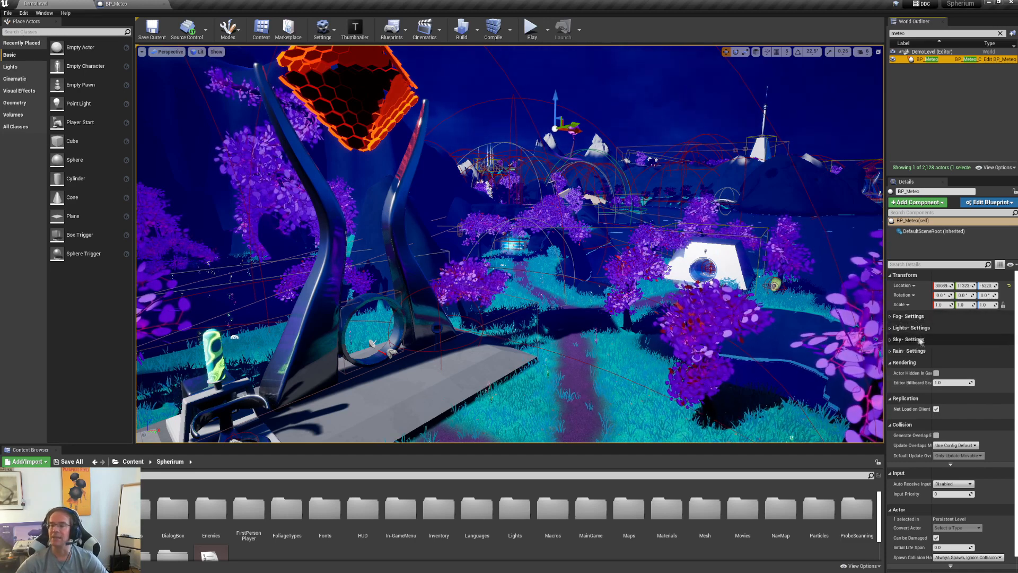
right_drag(690, 286, 734, 288)
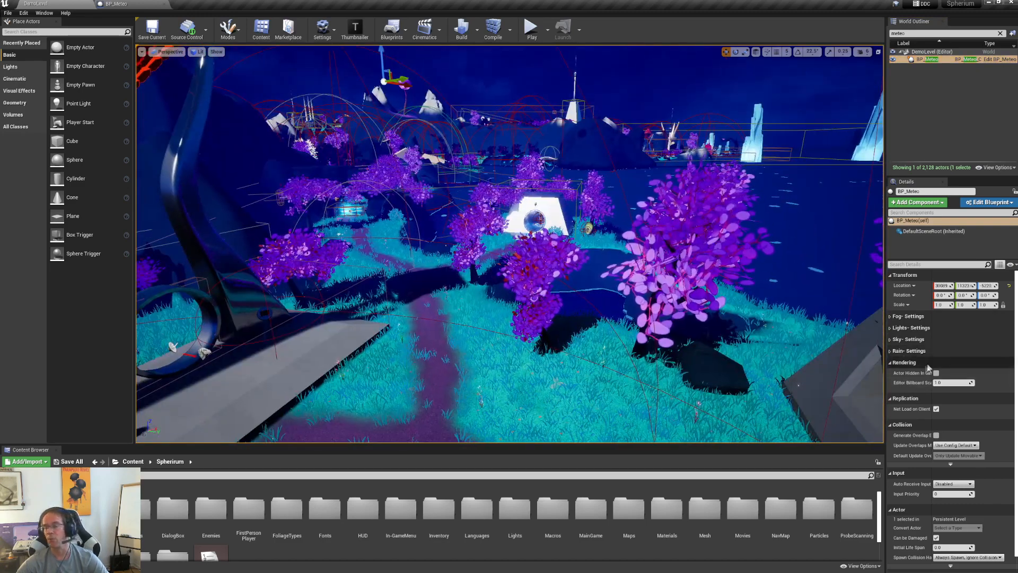
right_drag(785, 313, 762, 298)
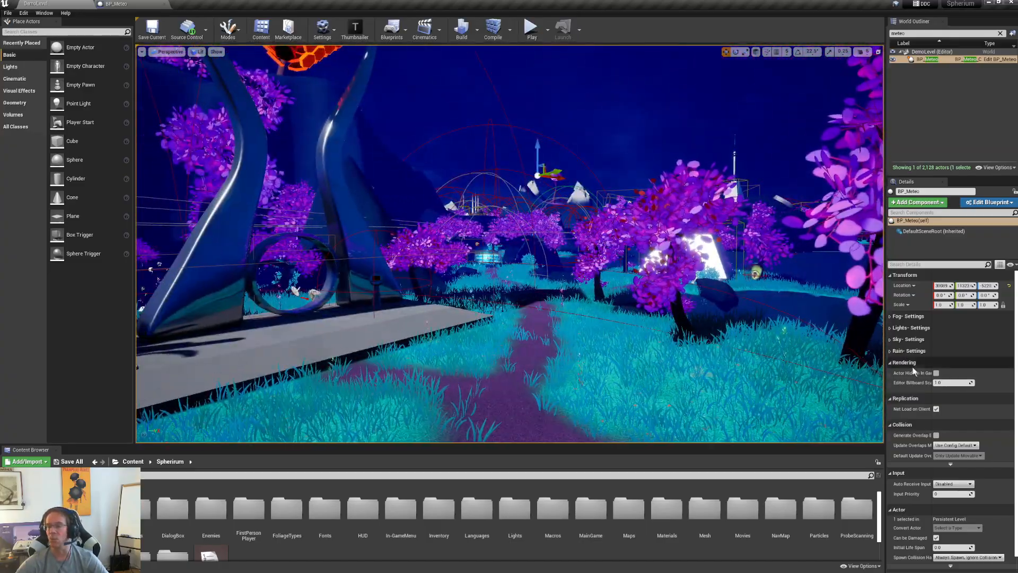
right_drag(654, 353, 658, 338)
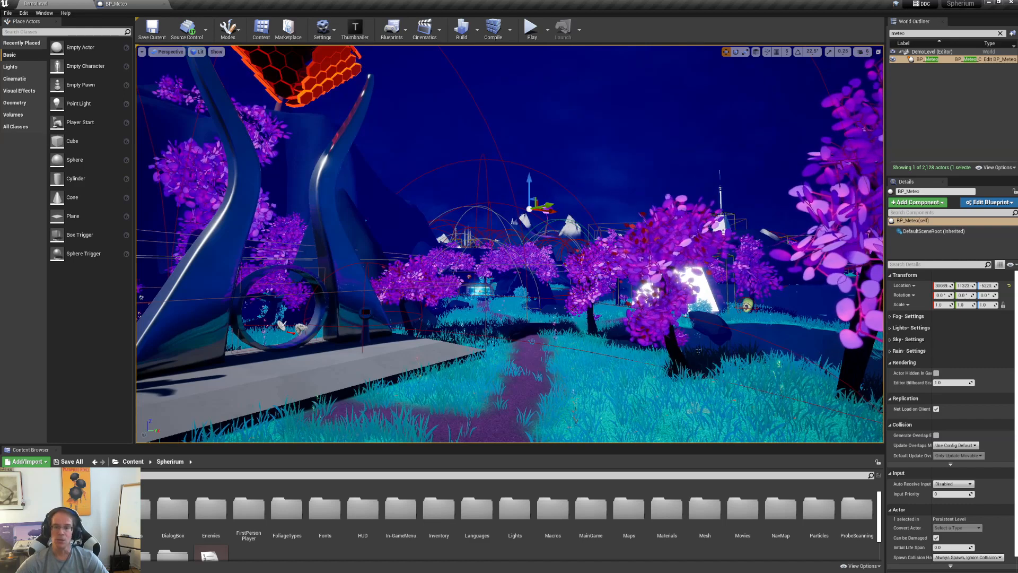
click(891, 328)
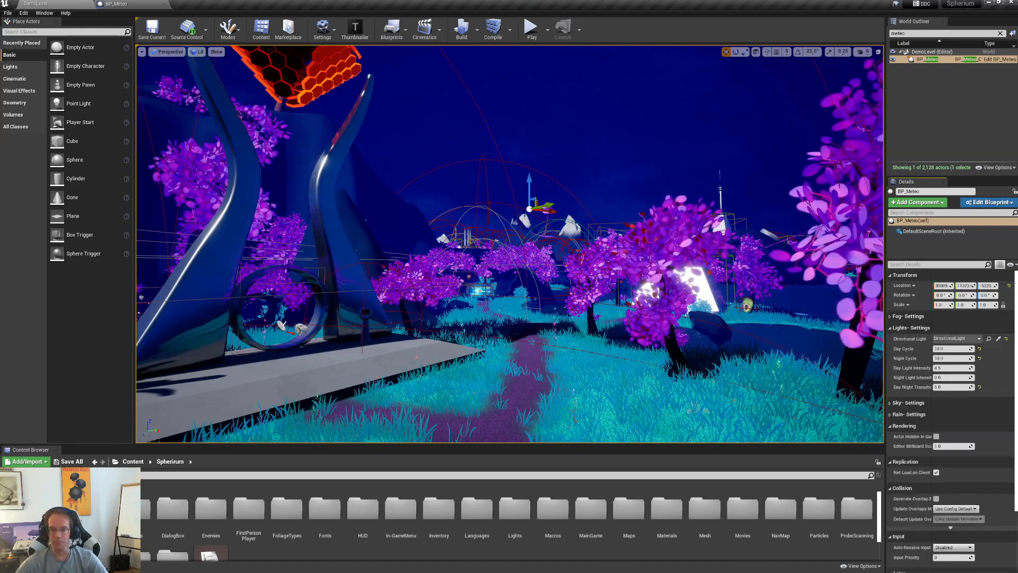
right_click(619, 326)
click(597, 346)
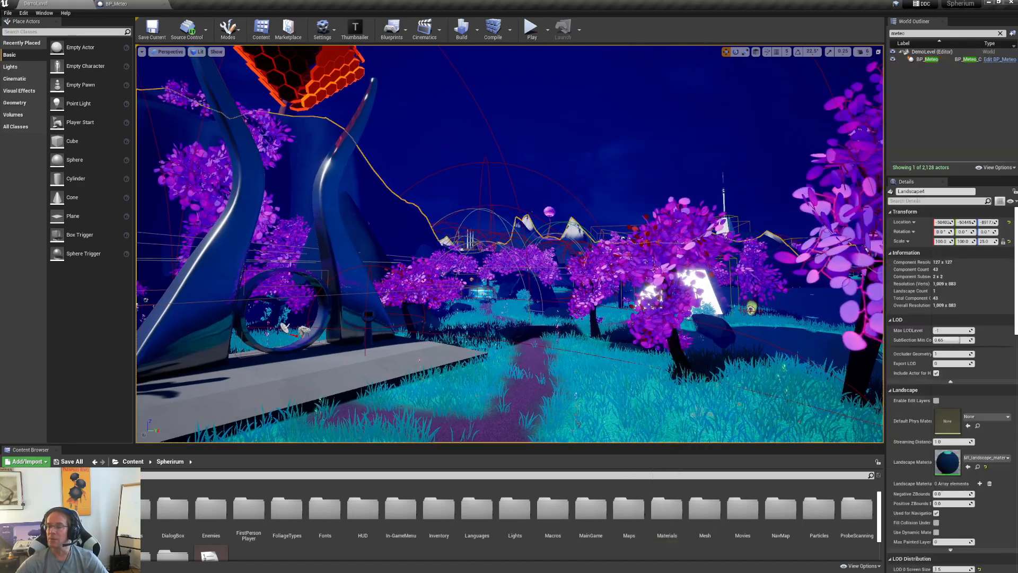
click(928, 59)
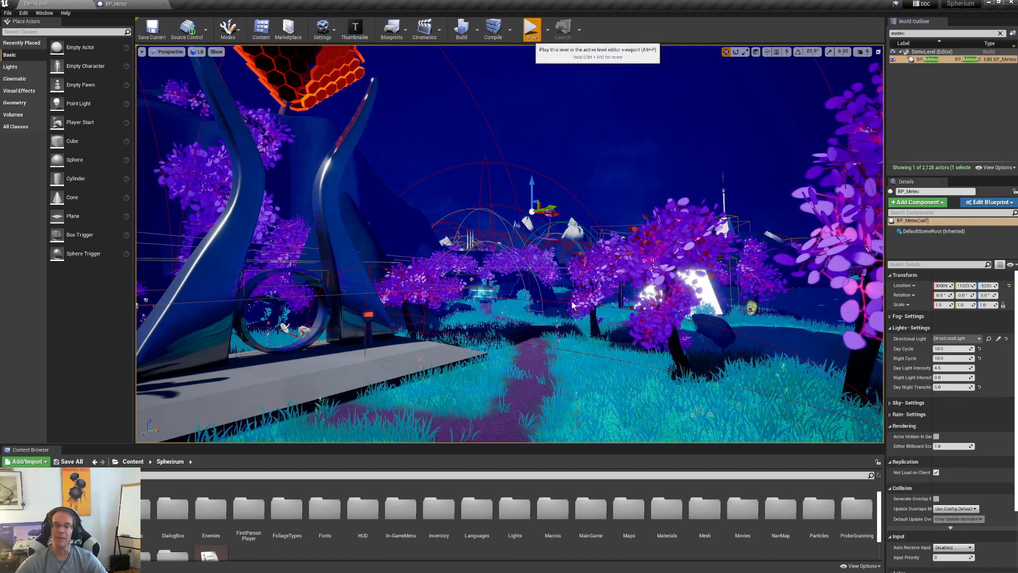
- Play-test the level, walking around to examine the day and night transitions, and quit from the game's main menu
key(w)
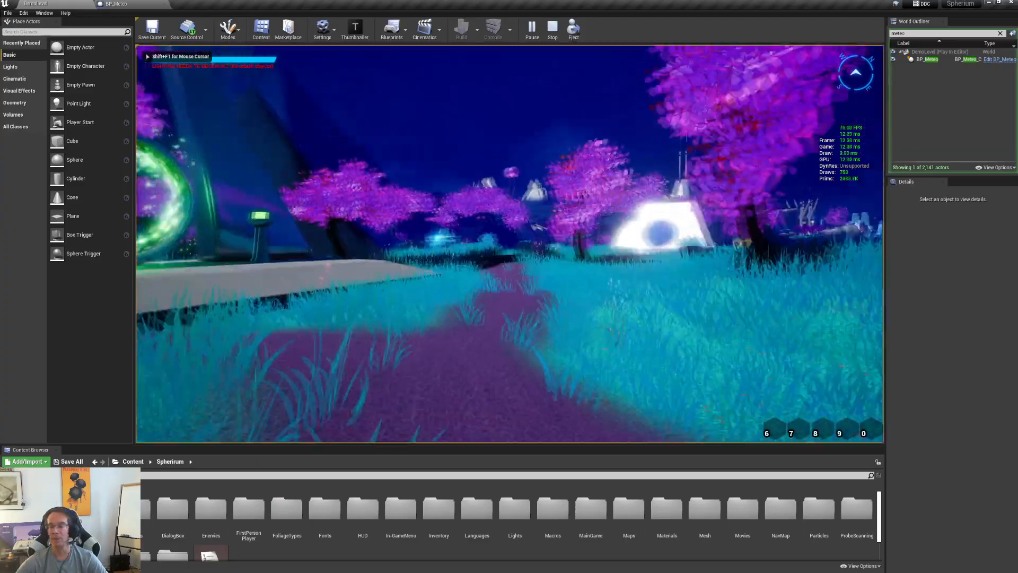
key(w)
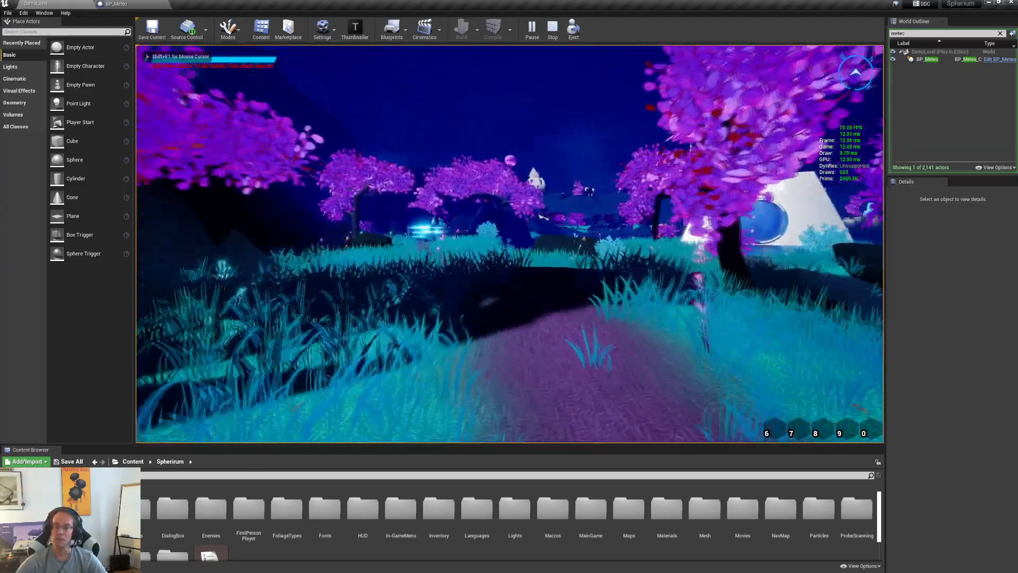
key(w)
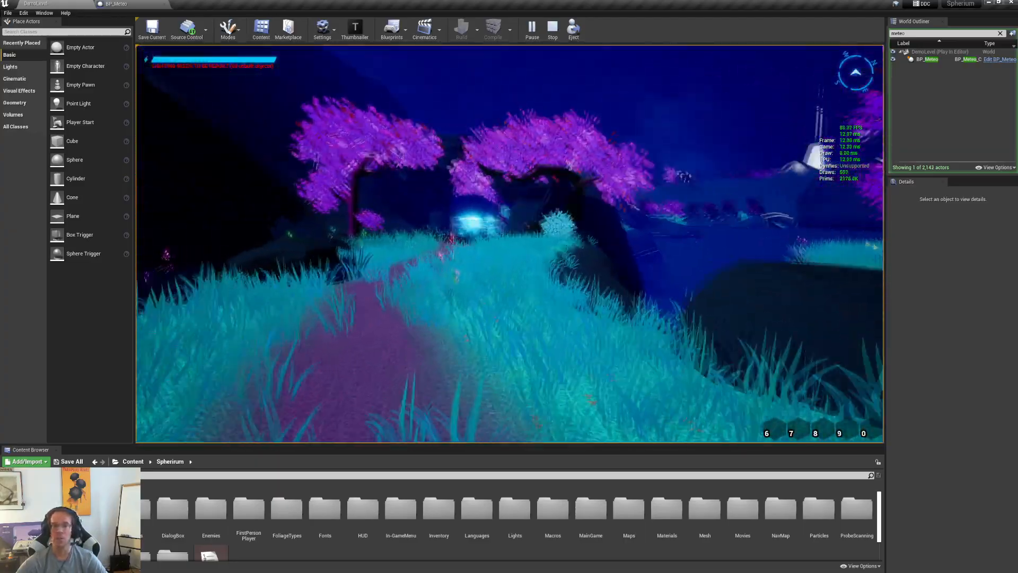
key(w)
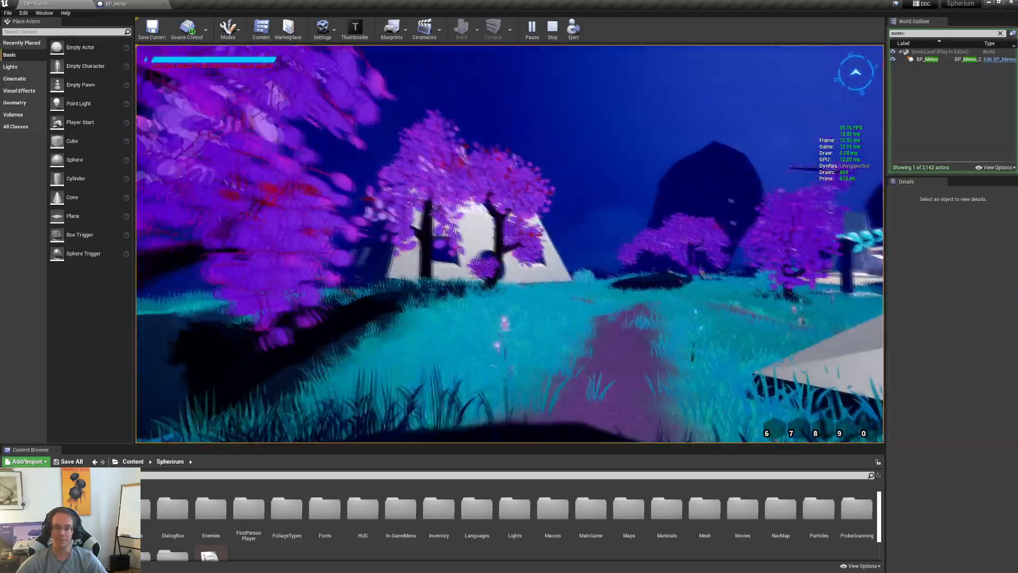
key(w)
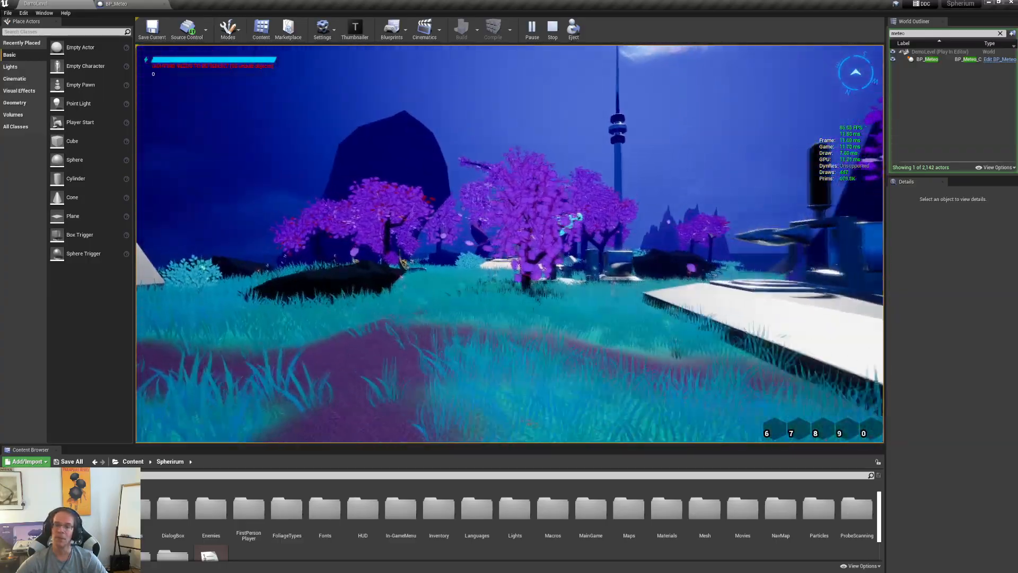
key(w)
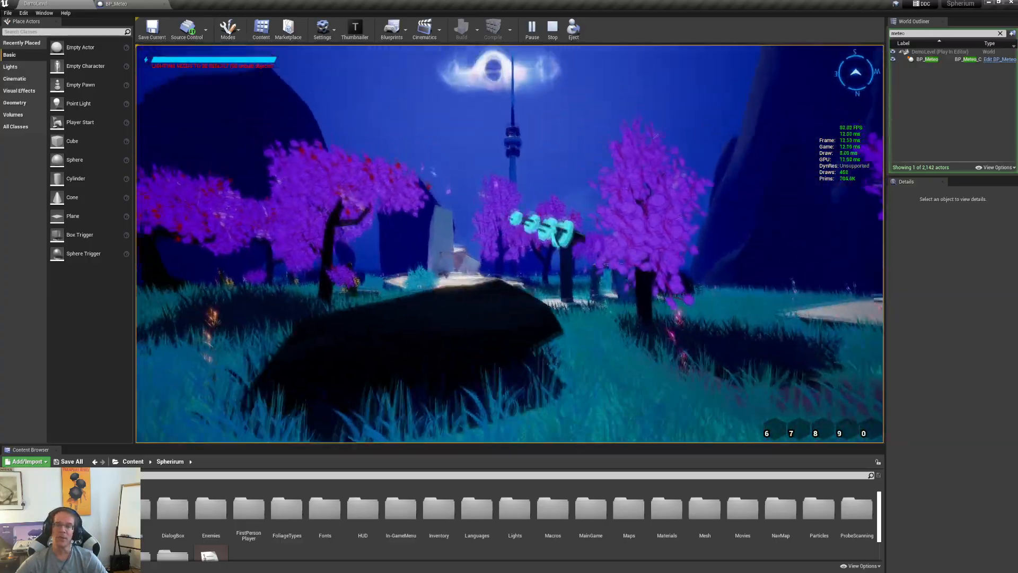
key(w)
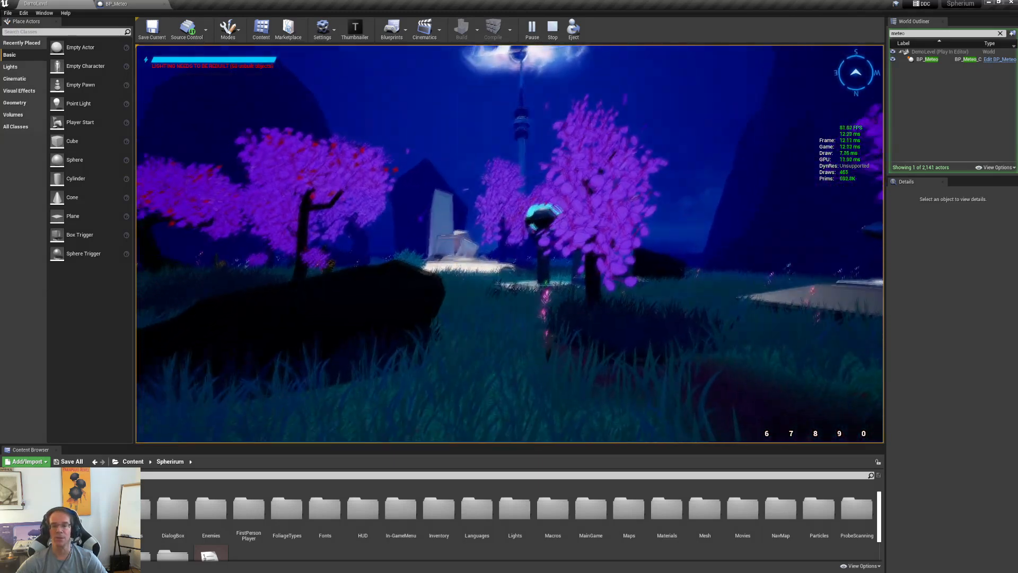
key(w)
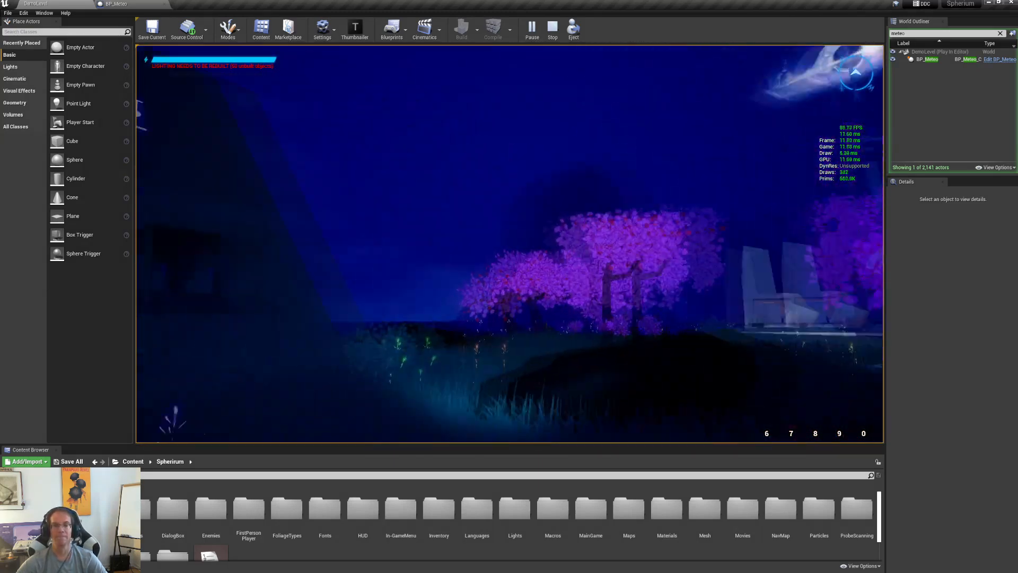
key(a)
key(w)
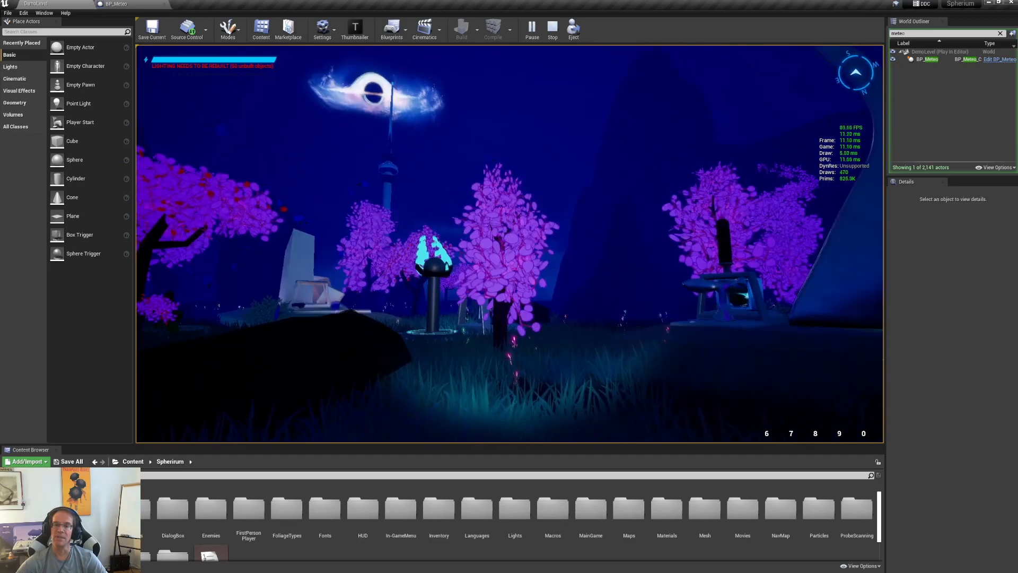
key(w)
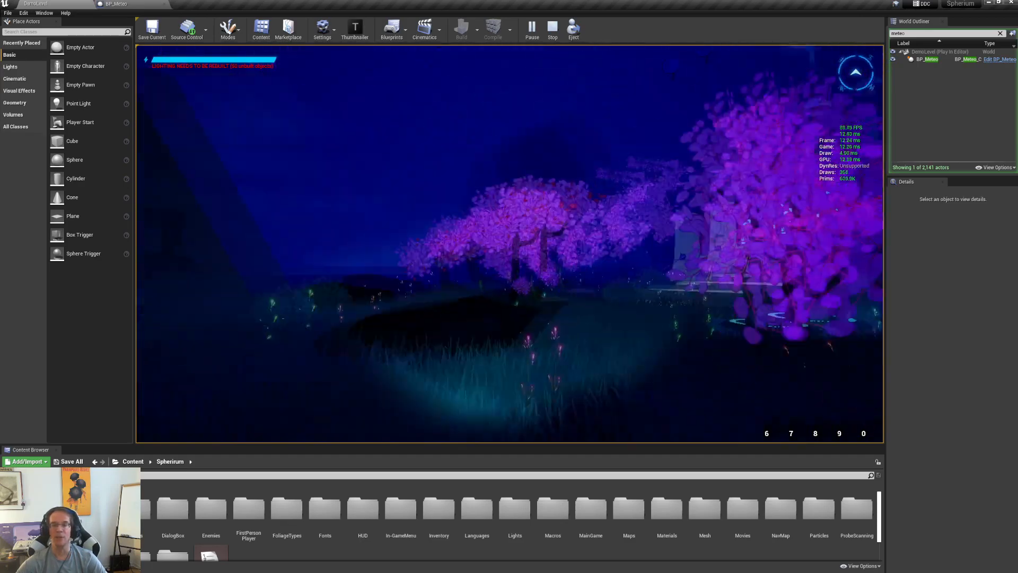
key(w)
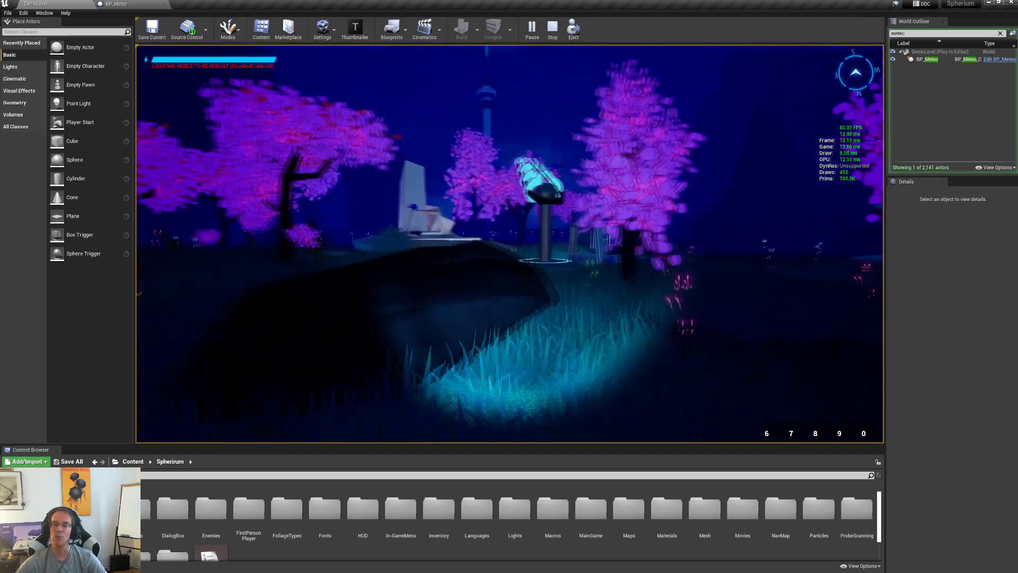
key(w)
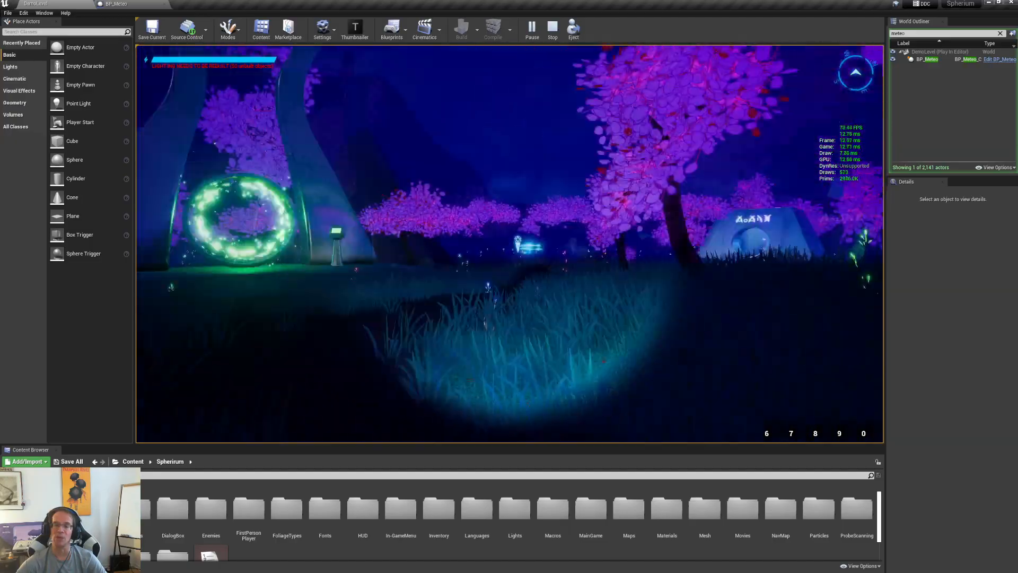
key(w)
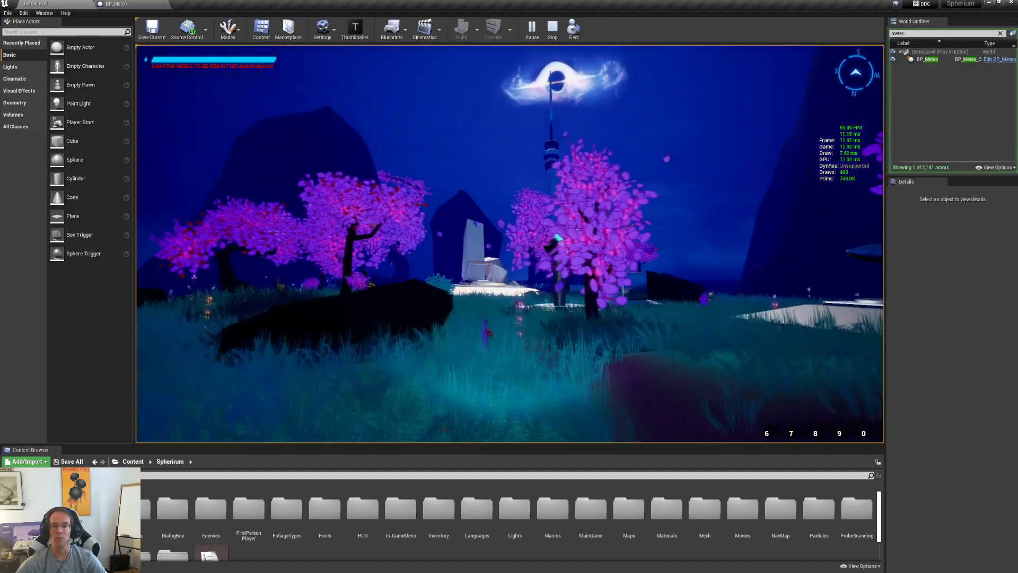
key(w)
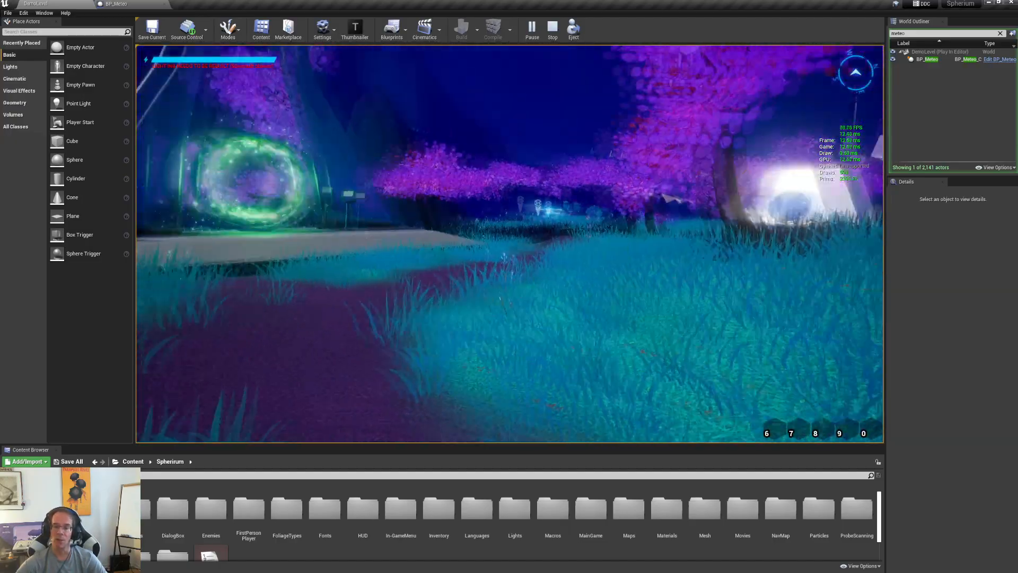
key(w)
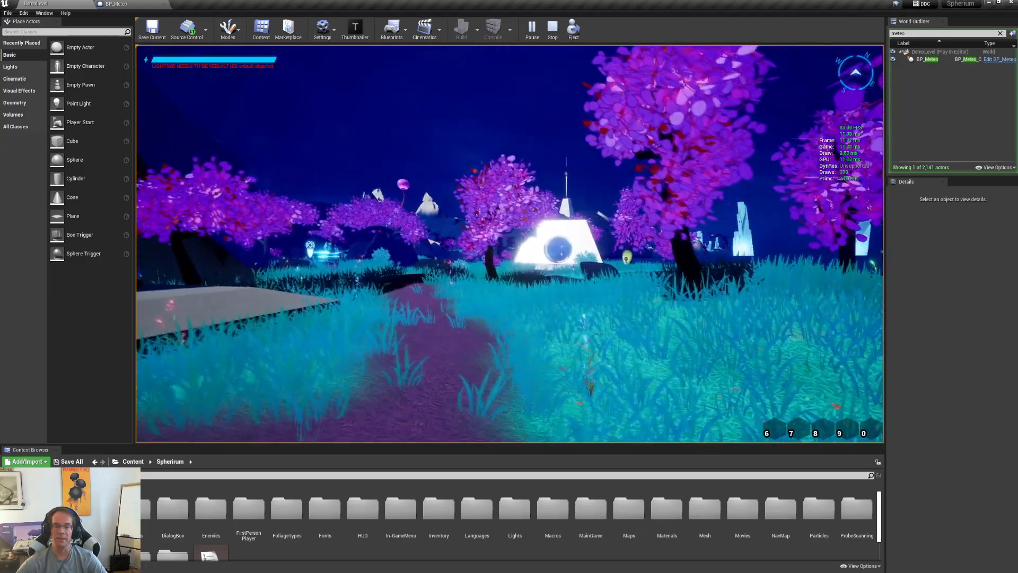
key(Escape)
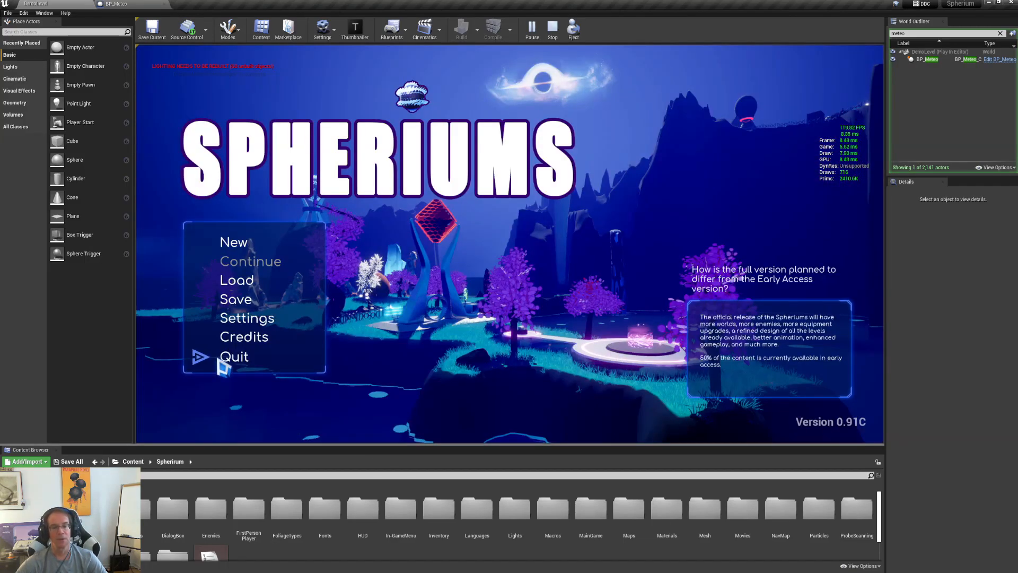
click(234, 356)
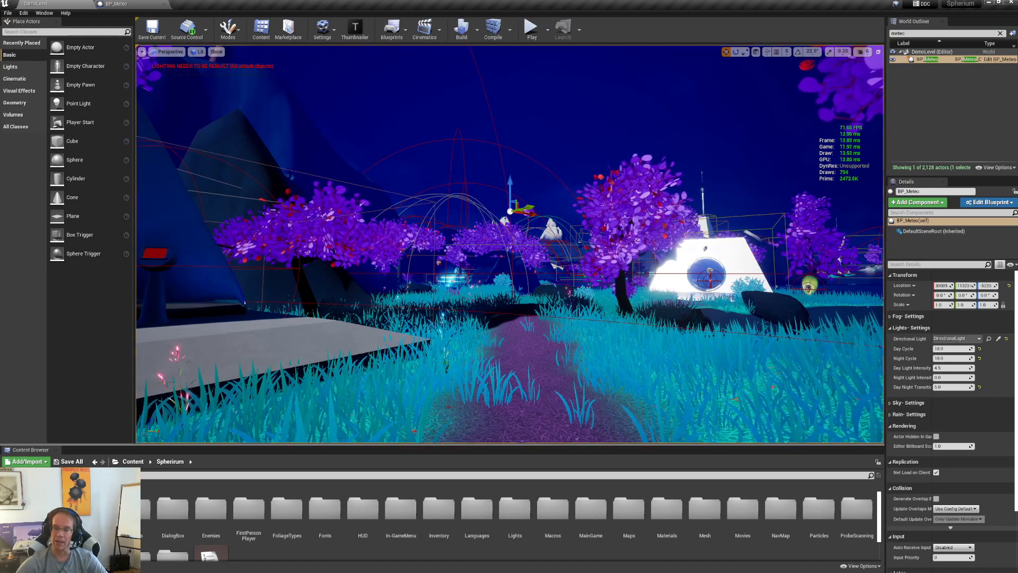
- Open the BP_Meteo blueprint and examine the sky sphere, day/night and fog initialization events in its event graph
click(997, 61)
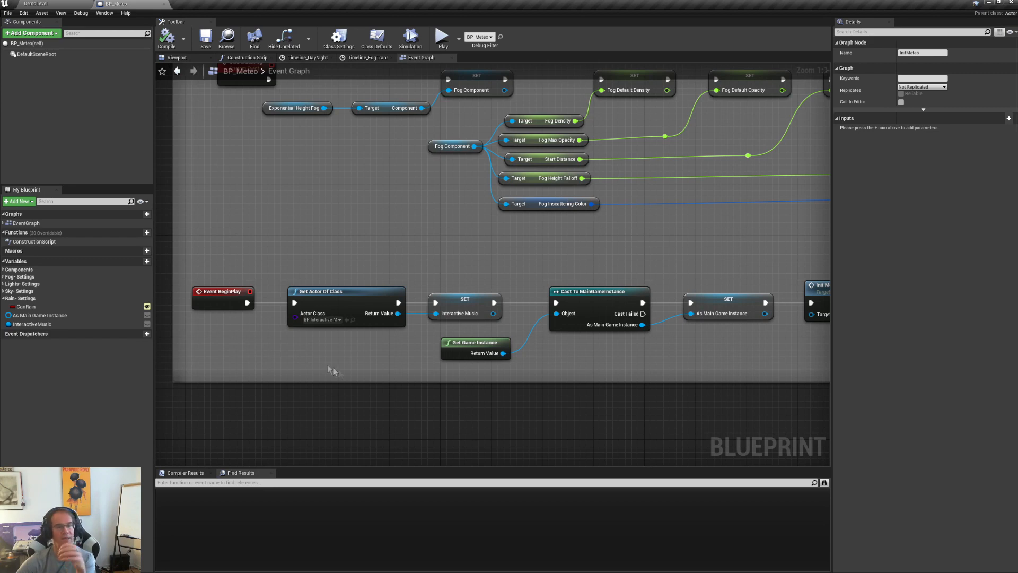
right_drag(656, 380, 472, 370)
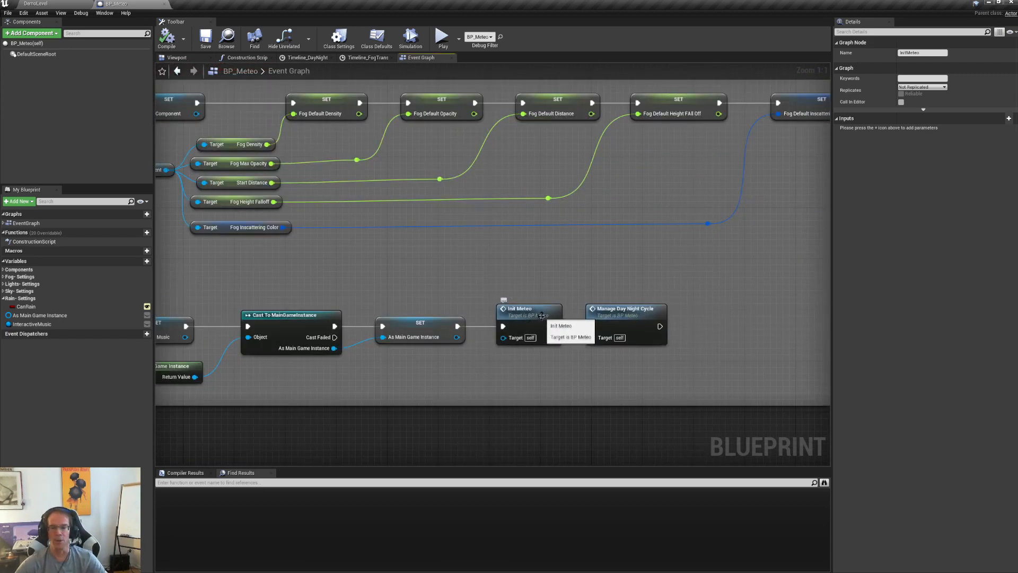
right_drag(423, 155, 615, 310)
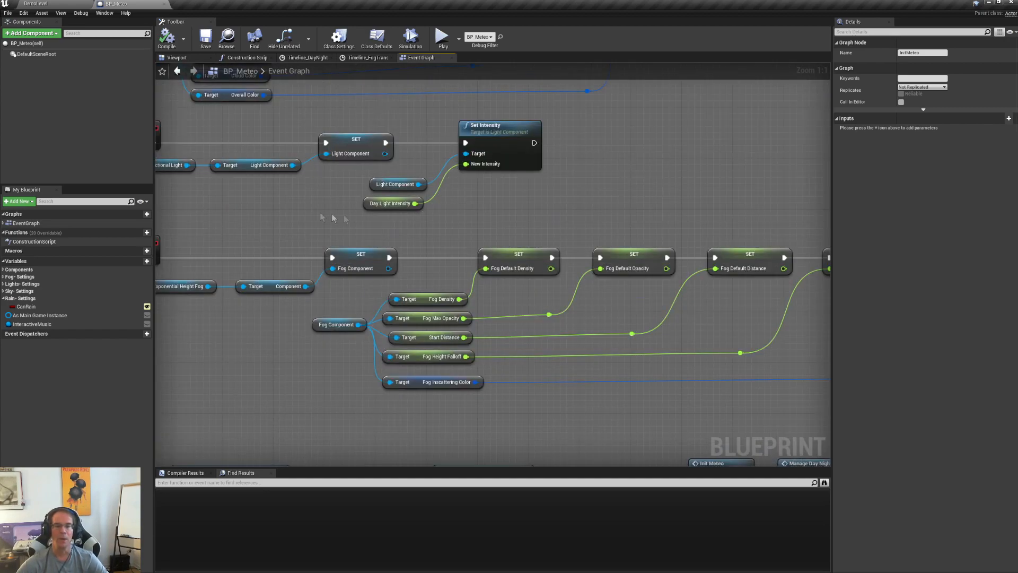
right_drag(358, 221, 500, 291)
right_drag(530, 251, 436, 245)
right_drag(326, 197, 317, 134)
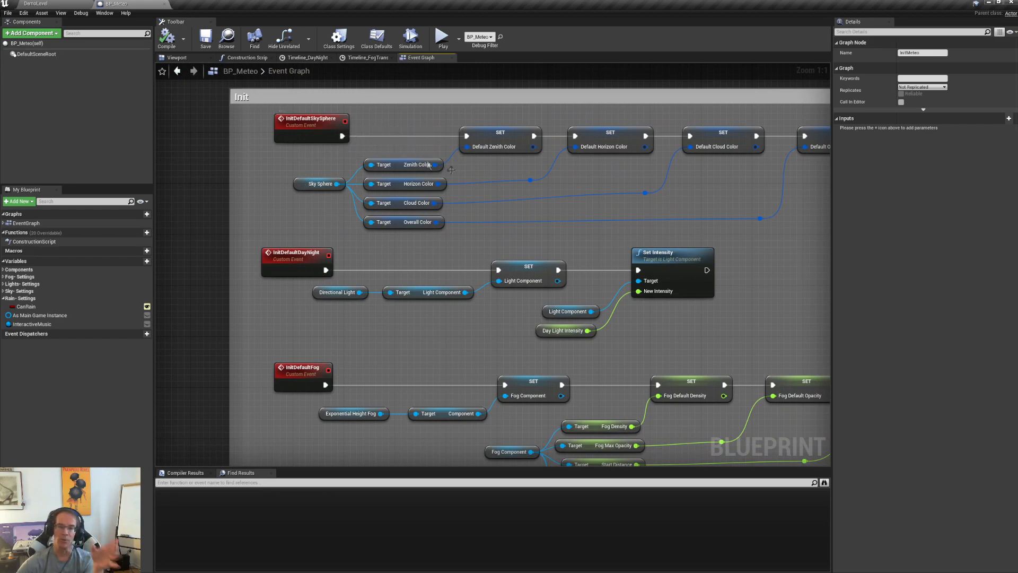
right_drag(600, 214, 516, 211)
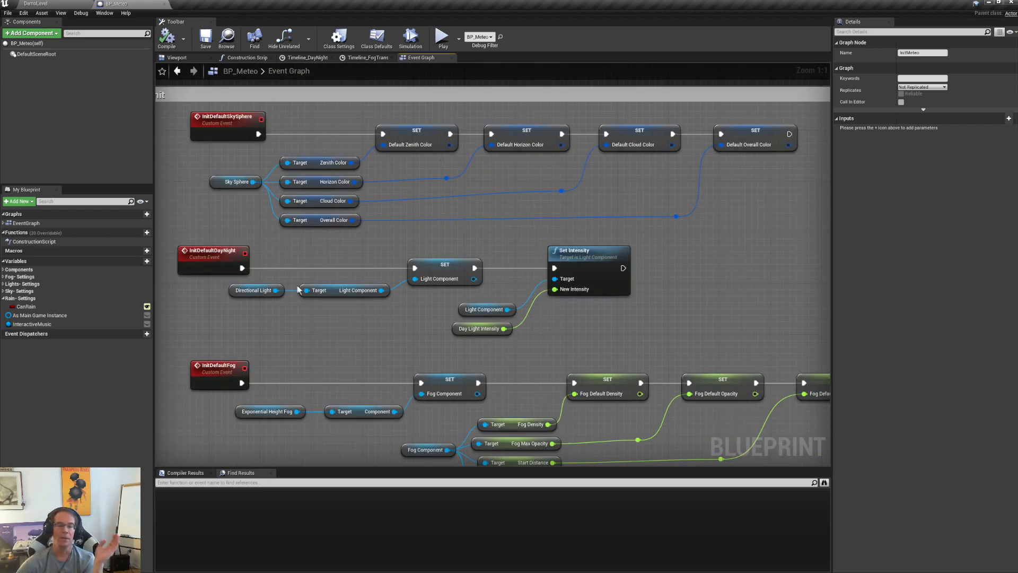
right_drag(375, 365, 370, 284)
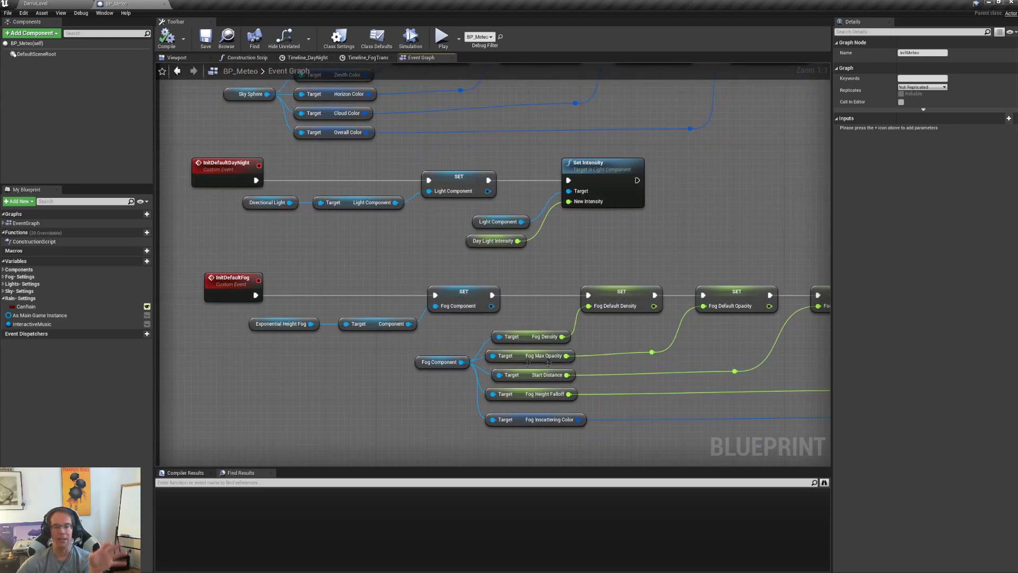
right_drag(417, 271, 364, 311)
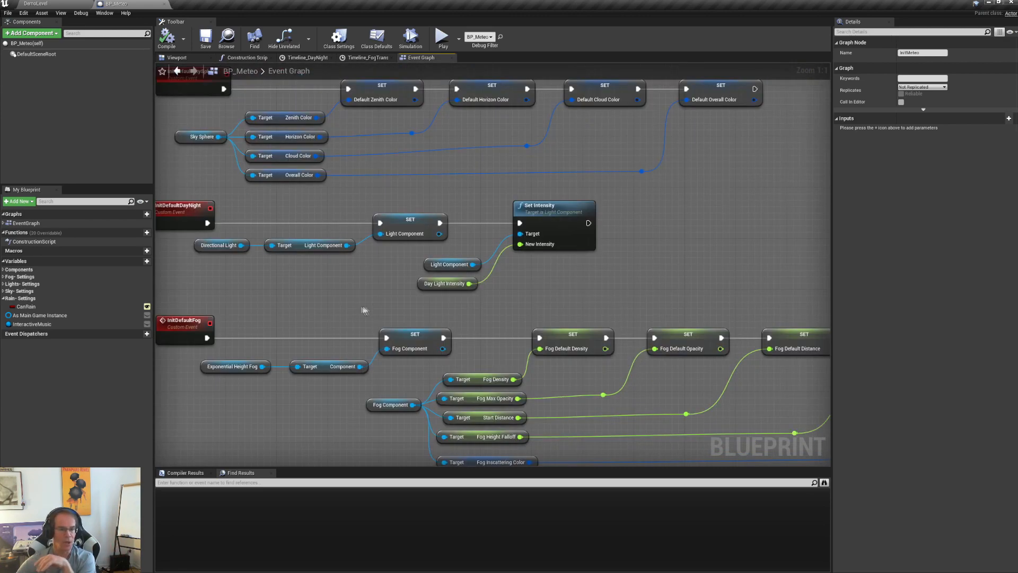
- Go from the Manage Day Night Cycle call after Init Meteo to its event definition in the BP_Meteo graph
click(80, 4)
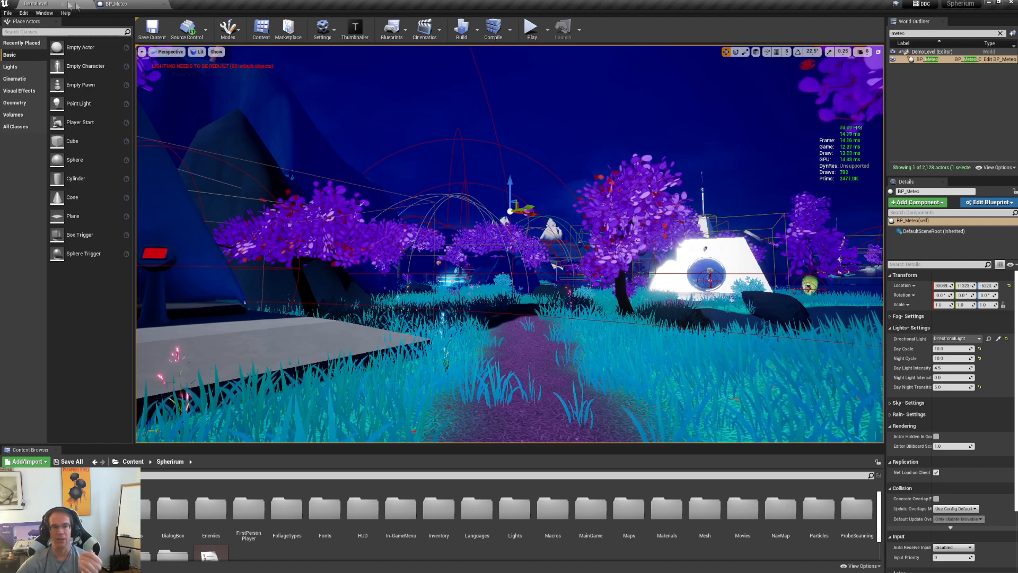
click(130, 6)
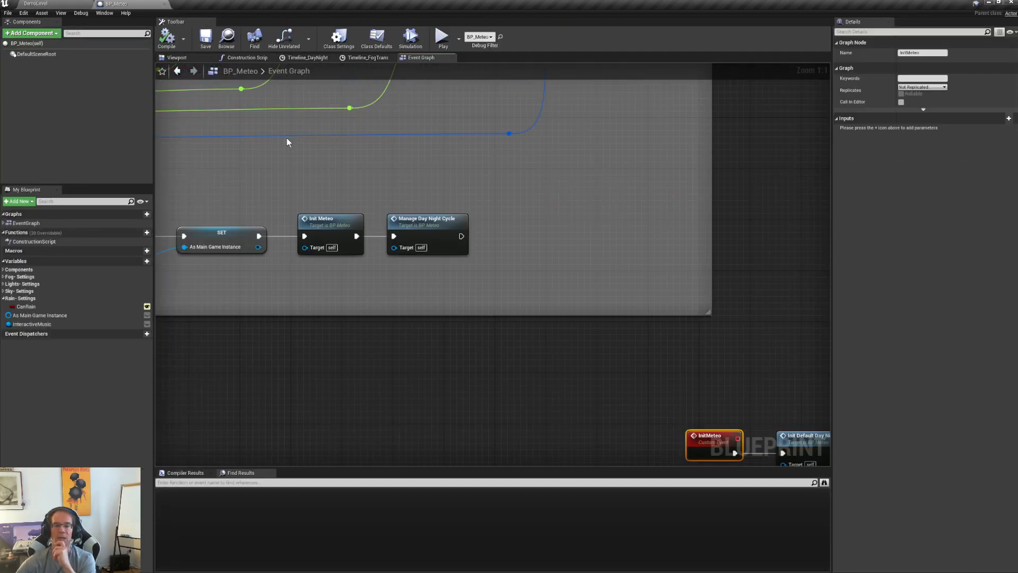
double_click(442, 221)
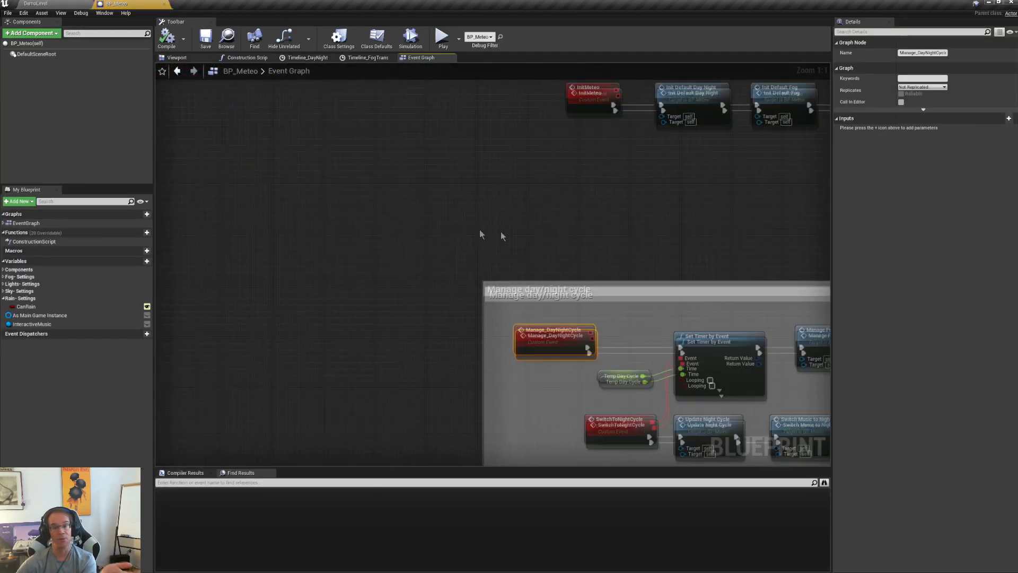
- Examine the Manage_DayNightCycle timer and follow the SwitchToNightCycle event chain up to the Timeline_DayNight node
right_drag(653, 247, 444, 162)
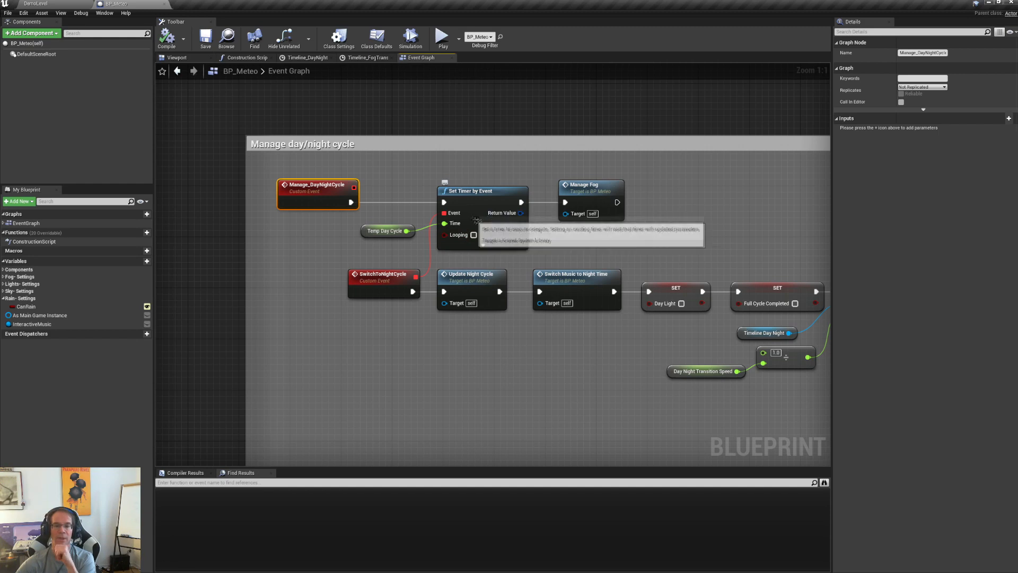
right_drag(533, 281, 440, 256)
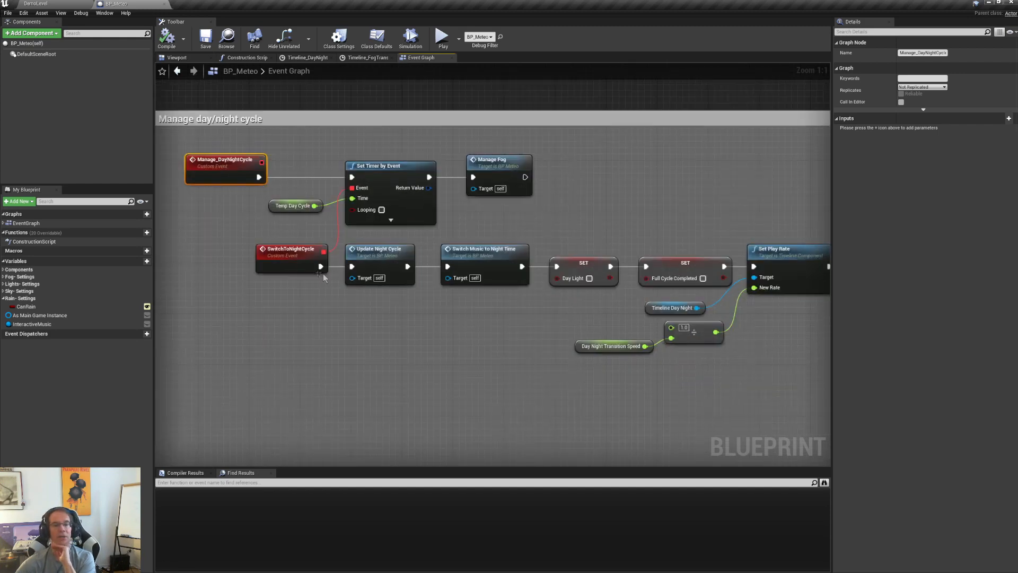
right_drag(470, 332, 263, 306)
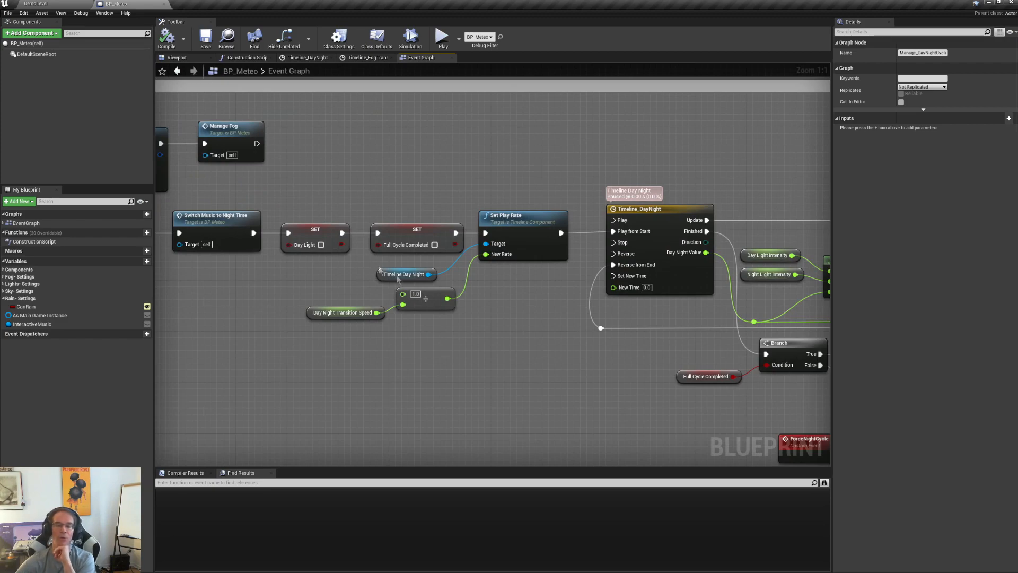
right_drag(431, 289, 363, 228)
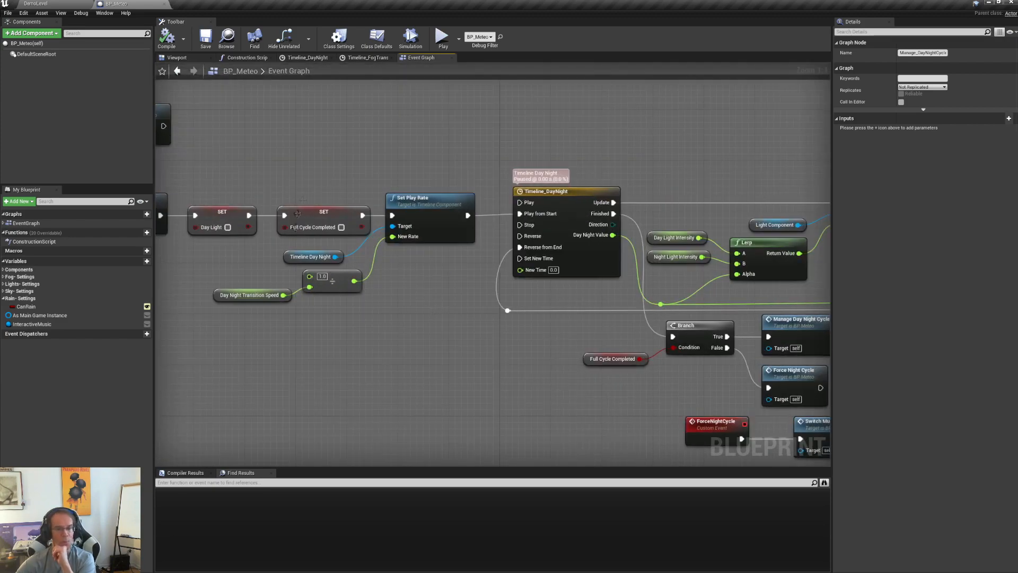
right_drag(403, 301, 363, 316)
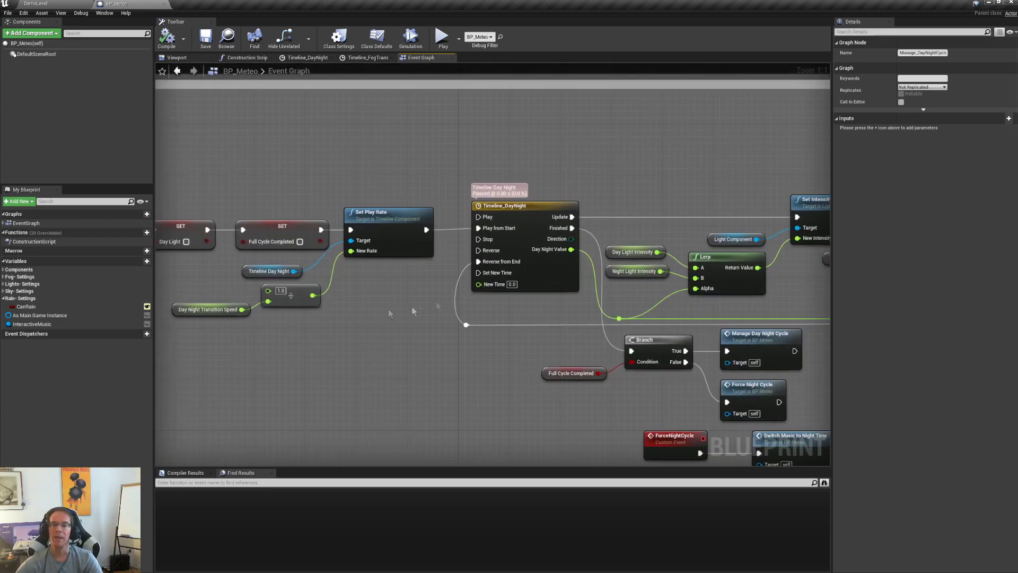
- Open the Timeline_DayNight timeline to examine its DayNightValue curve, and return to the event graph
click(520, 209)
double_click(520, 208)
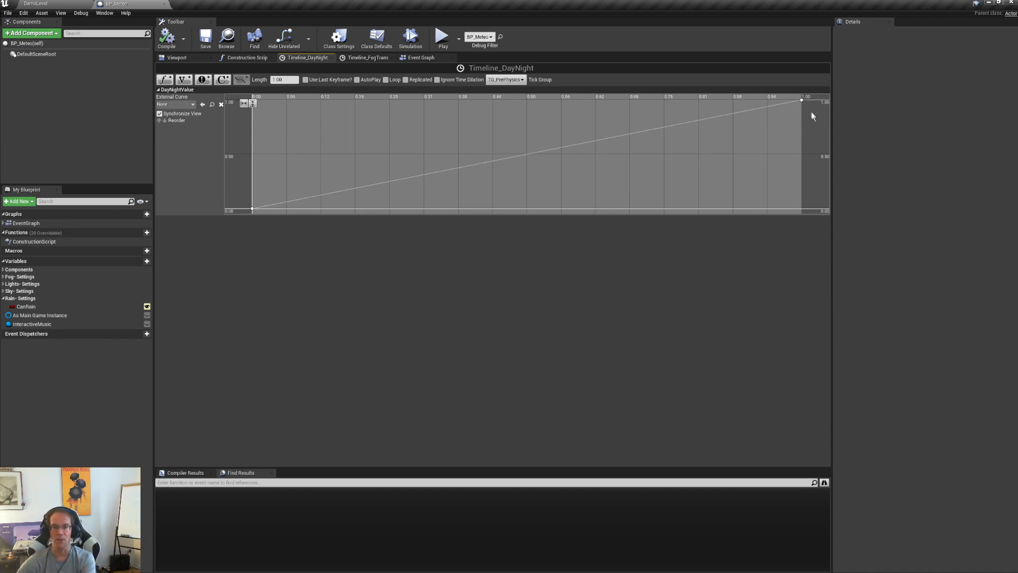
click(421, 58)
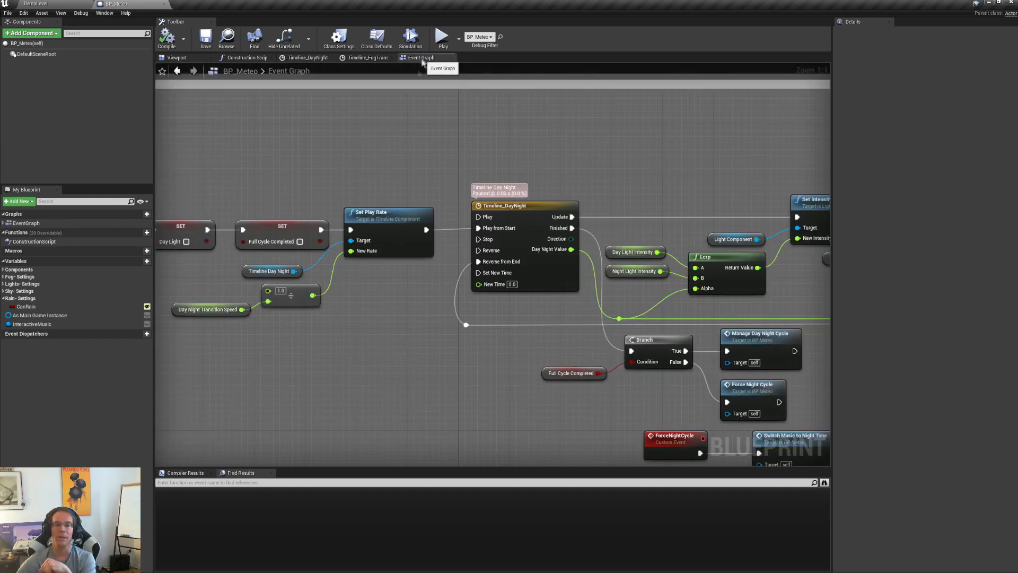
- Examine the light intensity Lerp driven by Timeline_DayNight and the Full Cycle Completed branch leading to the ForceNightCycle event
right_drag(385, 312, 457, 308)
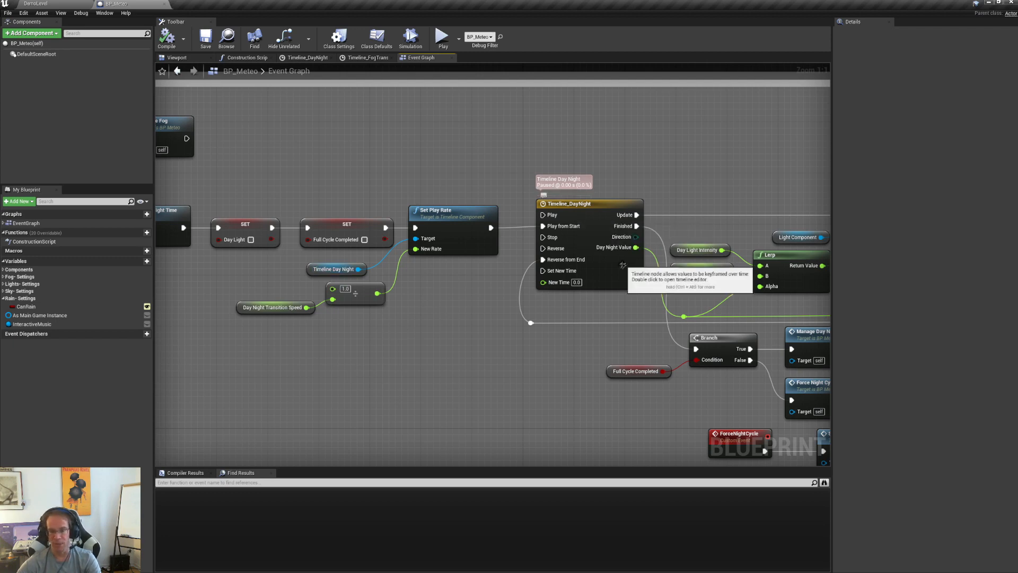
right_drag(598, 299, 322, 278)
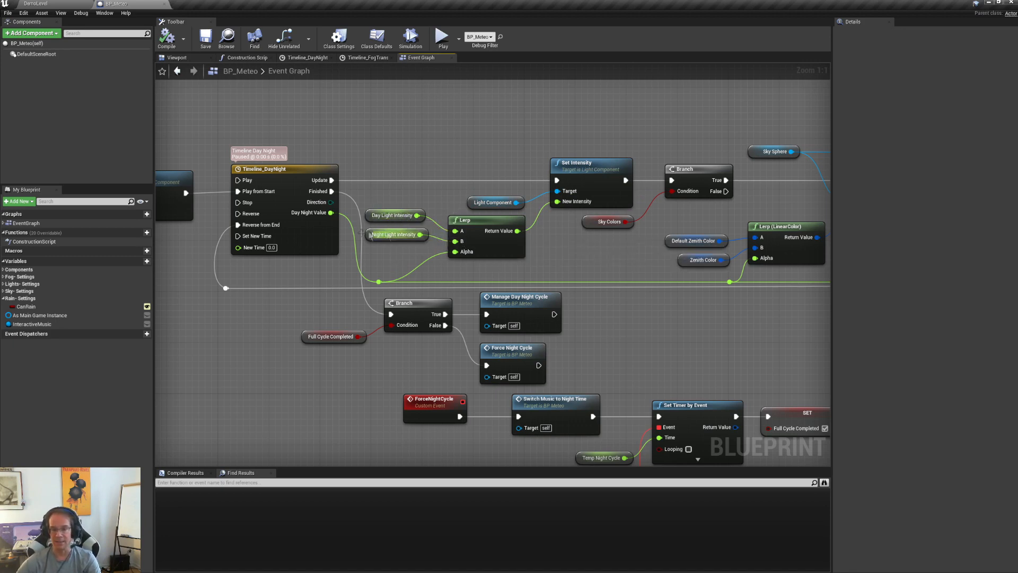
right_drag(384, 318, 321, 297)
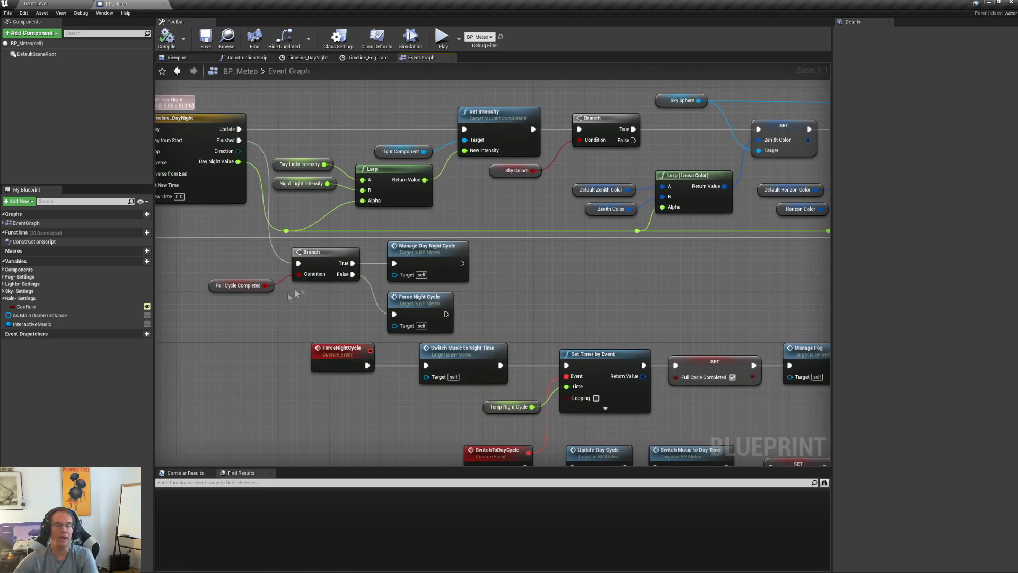
right_drag(540, 325, 429, 230)
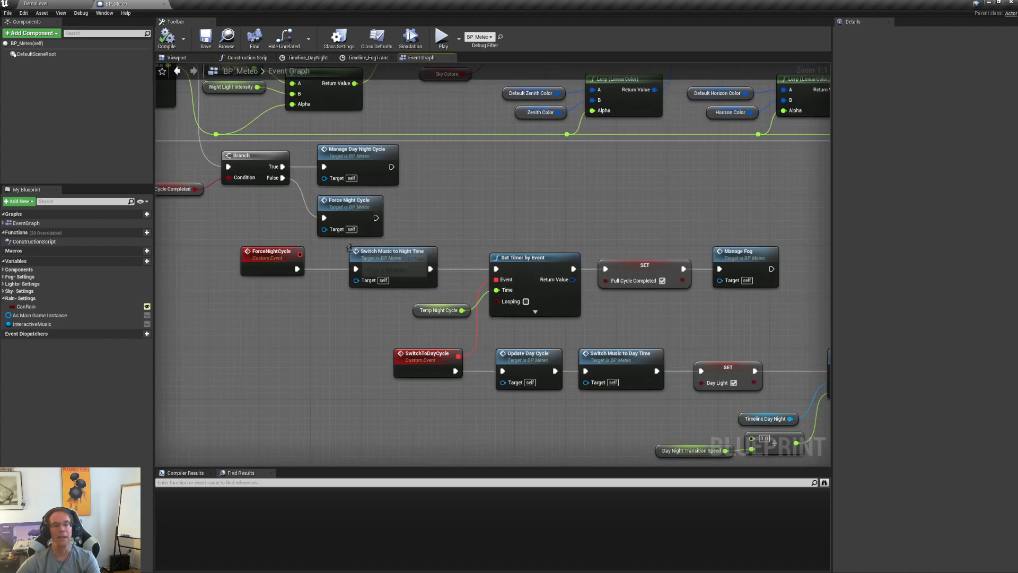
right_drag(354, 306, 342, 358)
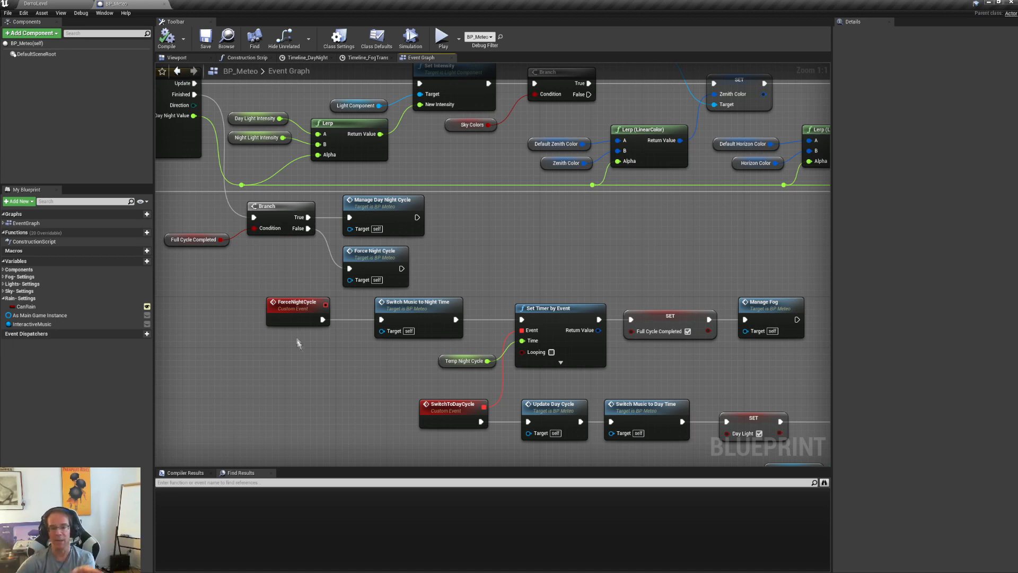
- Follow the ForceNightCycle and SwitchToDayCycle event chains and trace the Set Play Rate connection back to Timeline_DayNight's Reverse from End input
right_drag(370, 367, 259, 316)
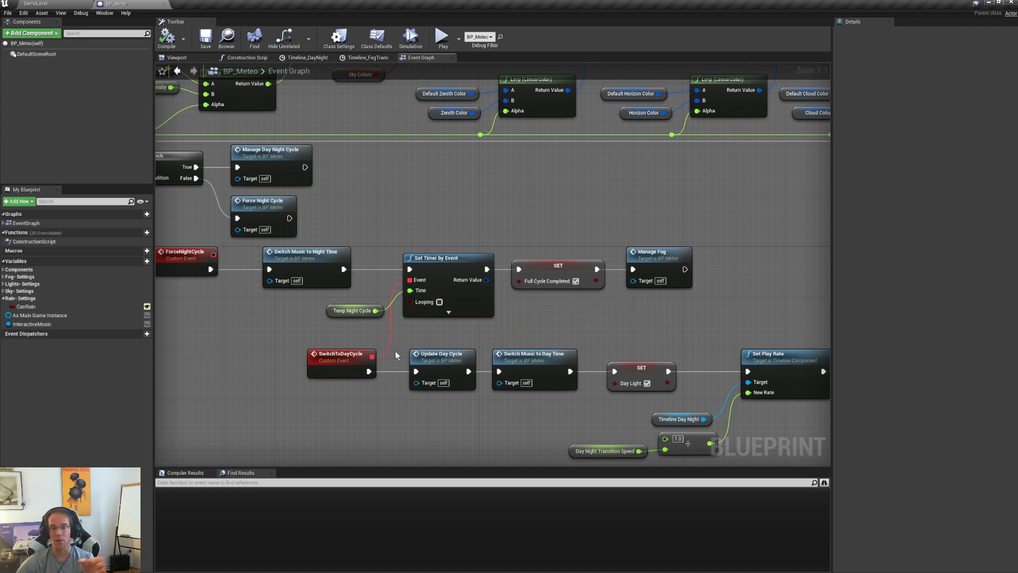
right_drag(593, 335, 471, 249)
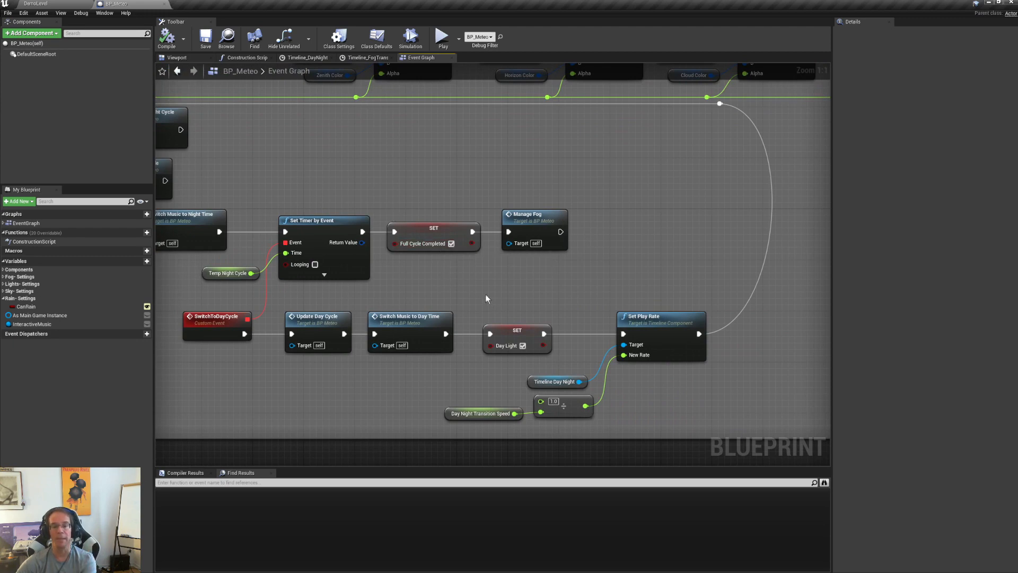
right_drag(486, 294, 549, 308)
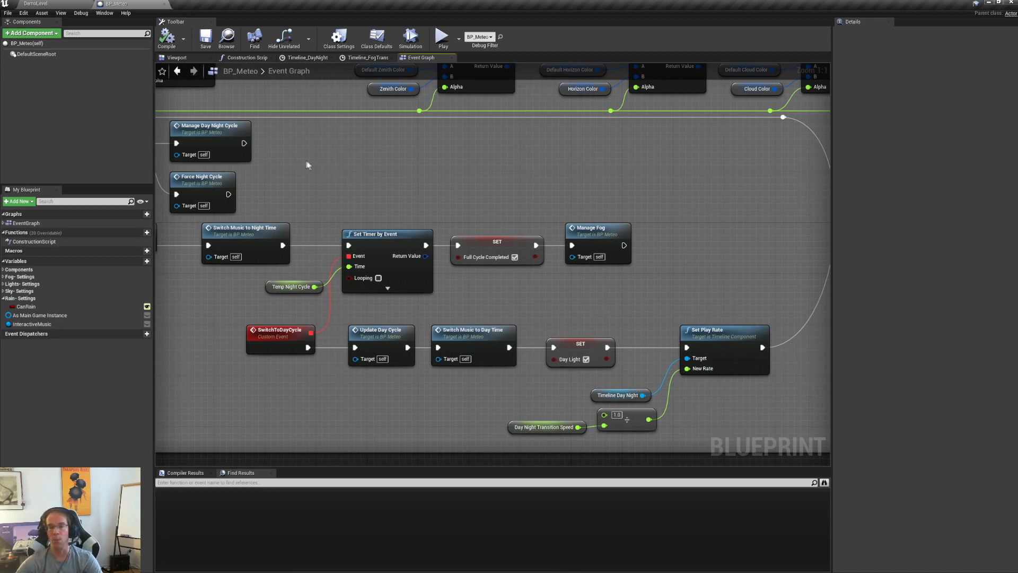
right_drag(774, 314, 717, 399)
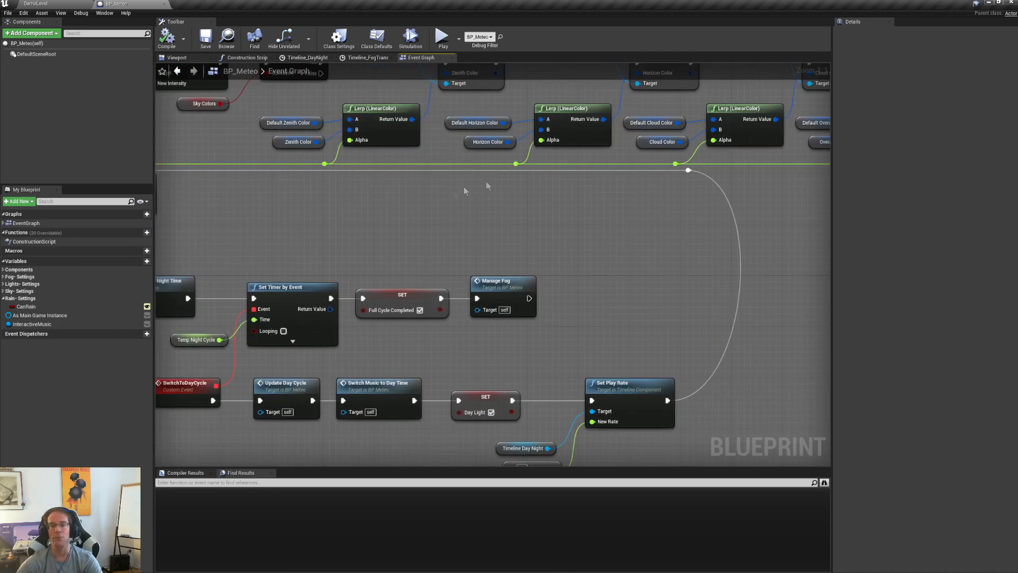
right_drag(352, 236, 827, 258)
right_drag(424, 237, 431, 329)
right_drag(393, 282, 399, 350)
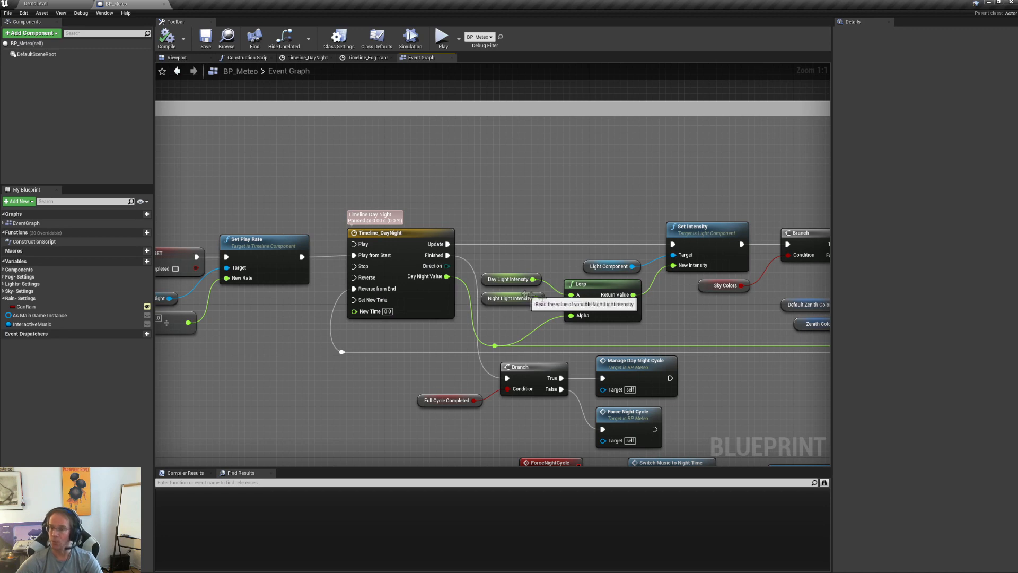
right_drag(518, 255, 507, 159)
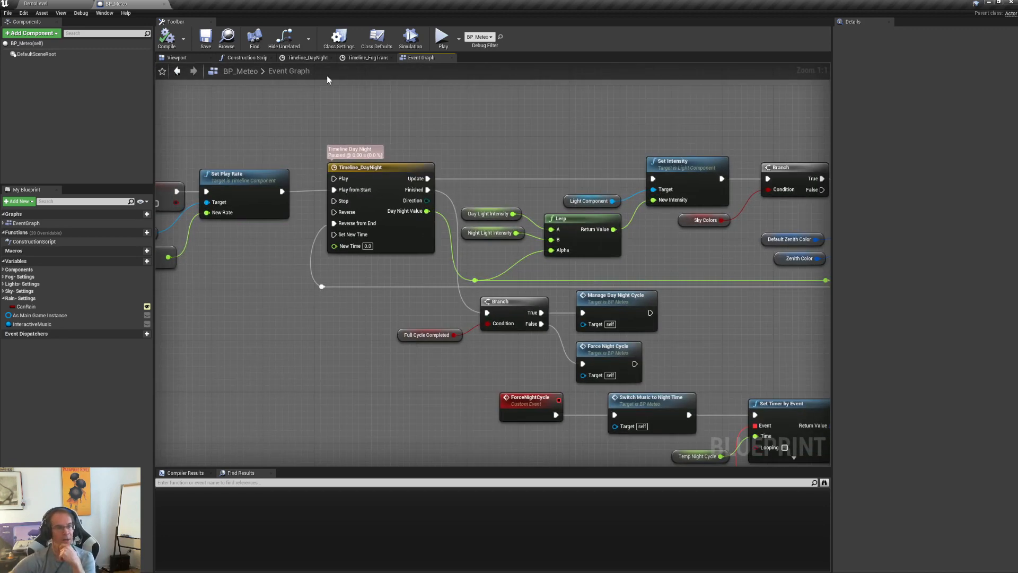
- Return to the DemoLevel and show BP_Meteo's Fog settings with the Lights settings collapsed
click(33, 3)
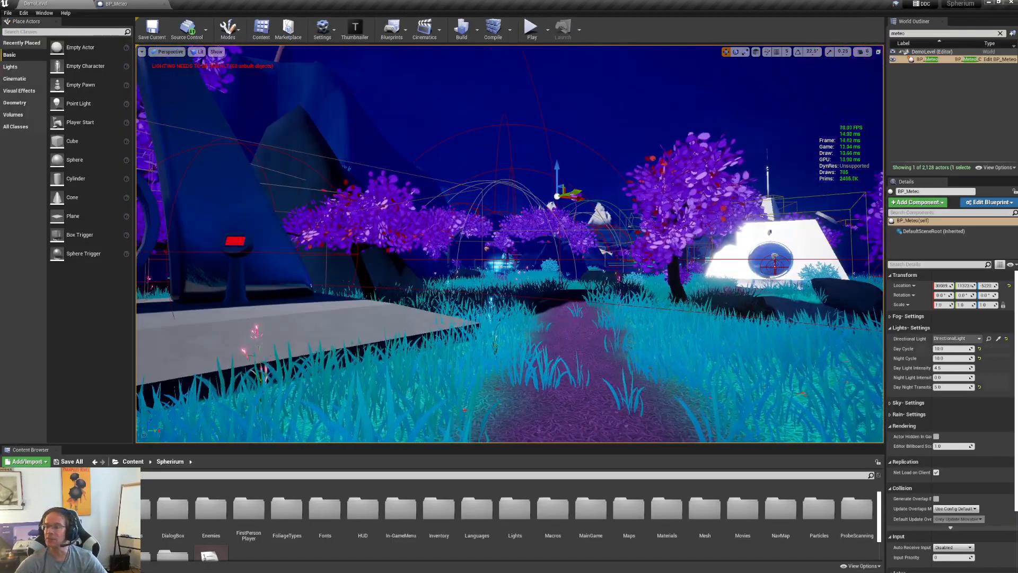
click(897, 329)
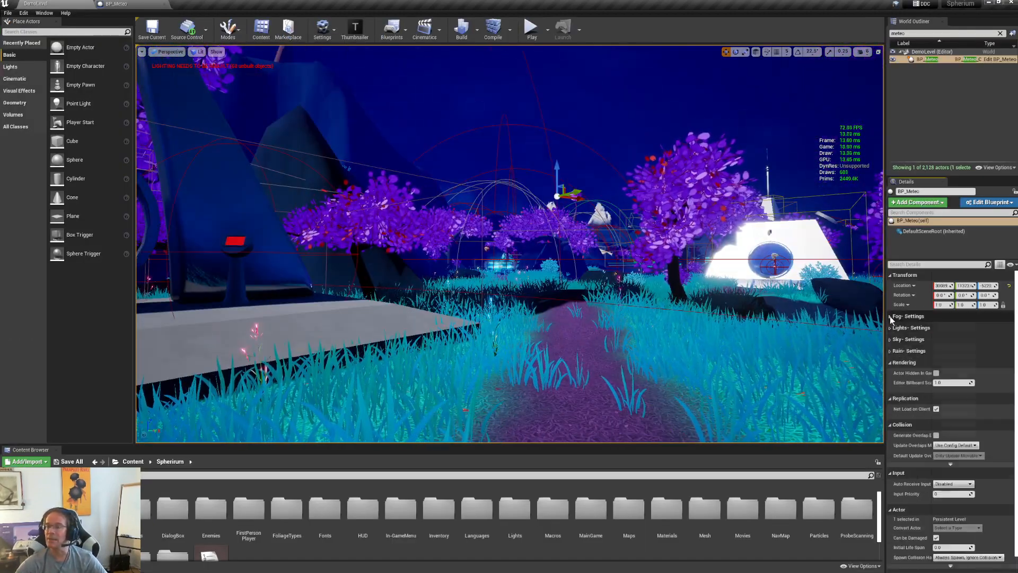
click(907, 316)
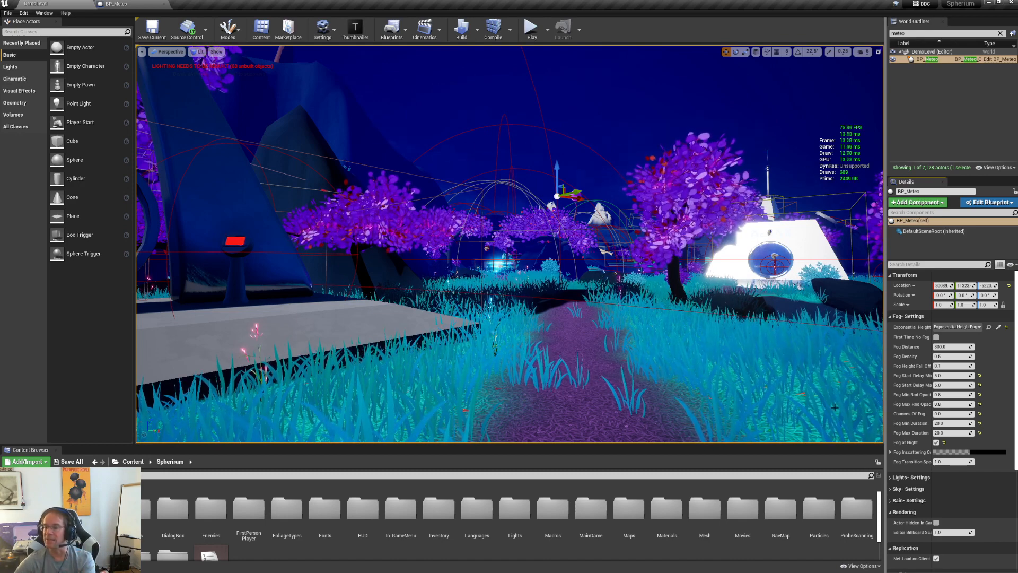
- Set BP_Meteo's Chances Of Fog to 1.0 and lengthen its Day Cycle in the Lights settings
click(952, 414)
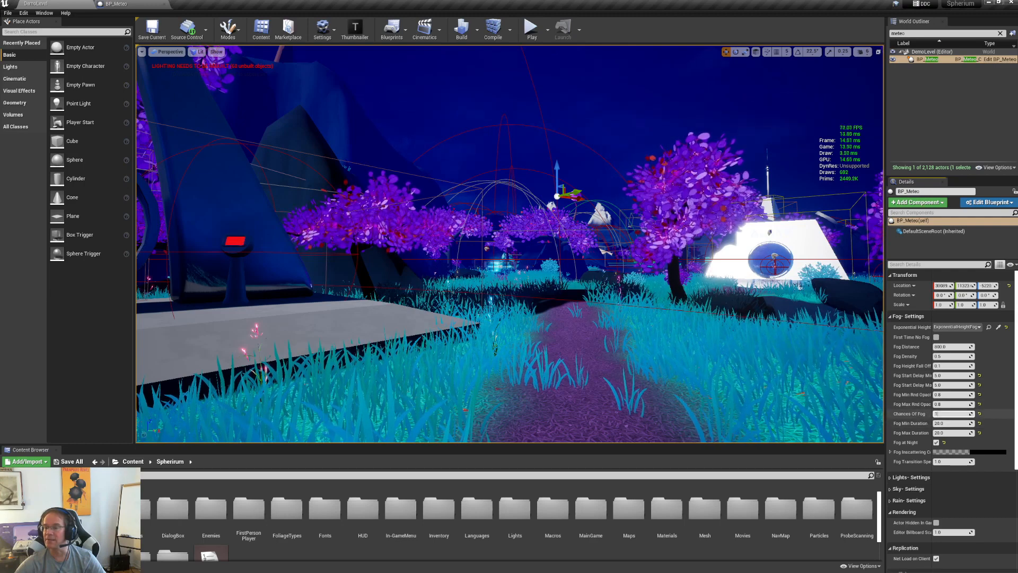
click(891, 478)
click(942, 498)
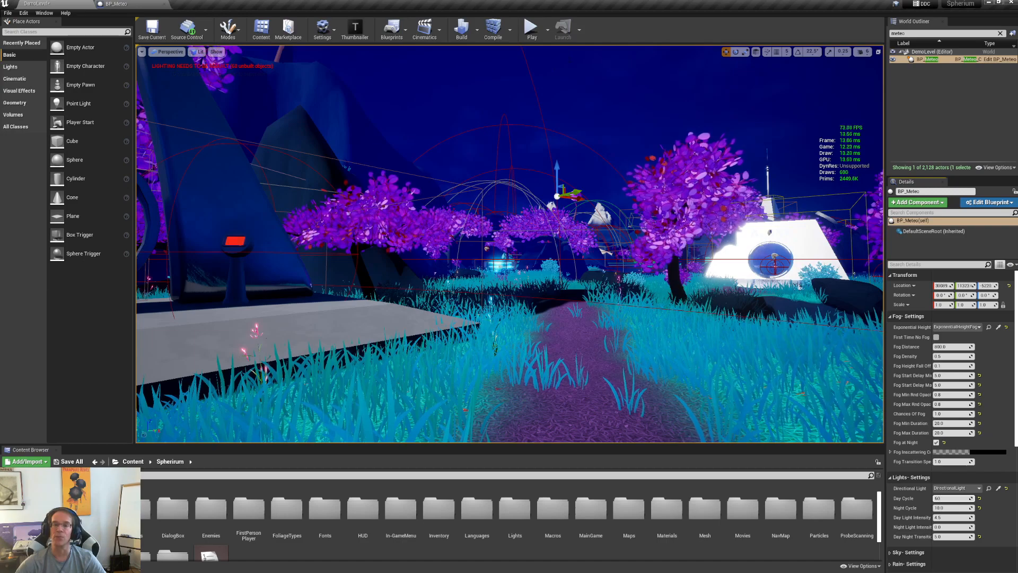
- Play-test the level and travel along the path past the barrier to observe the night fog
click(532, 29)
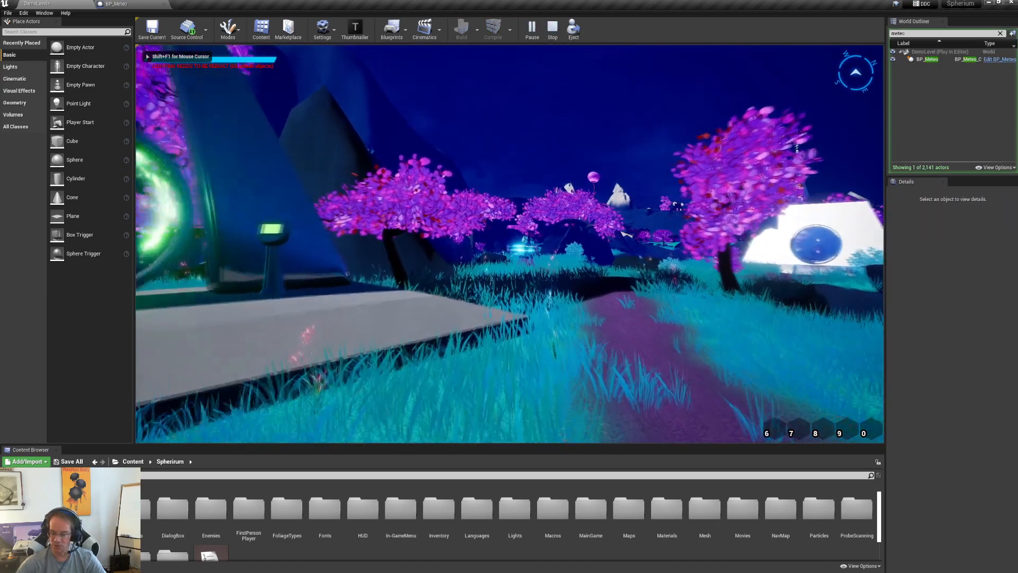
key(w)
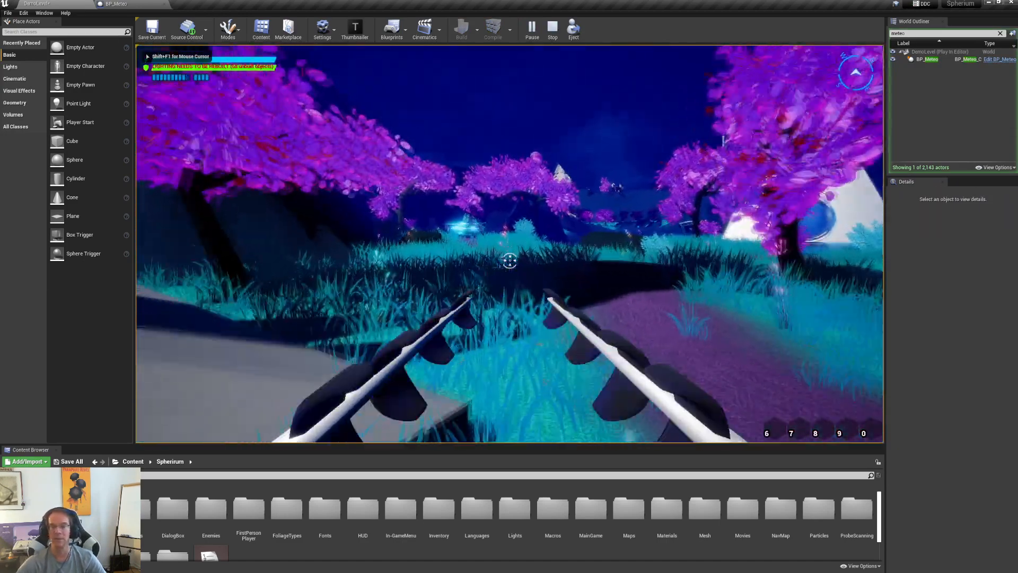
key(w)
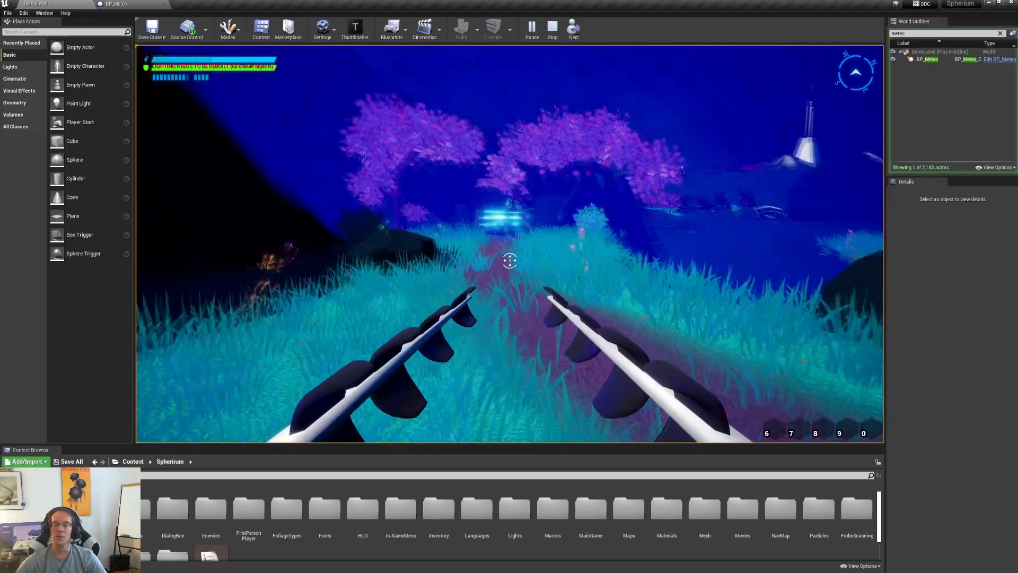
key(w)
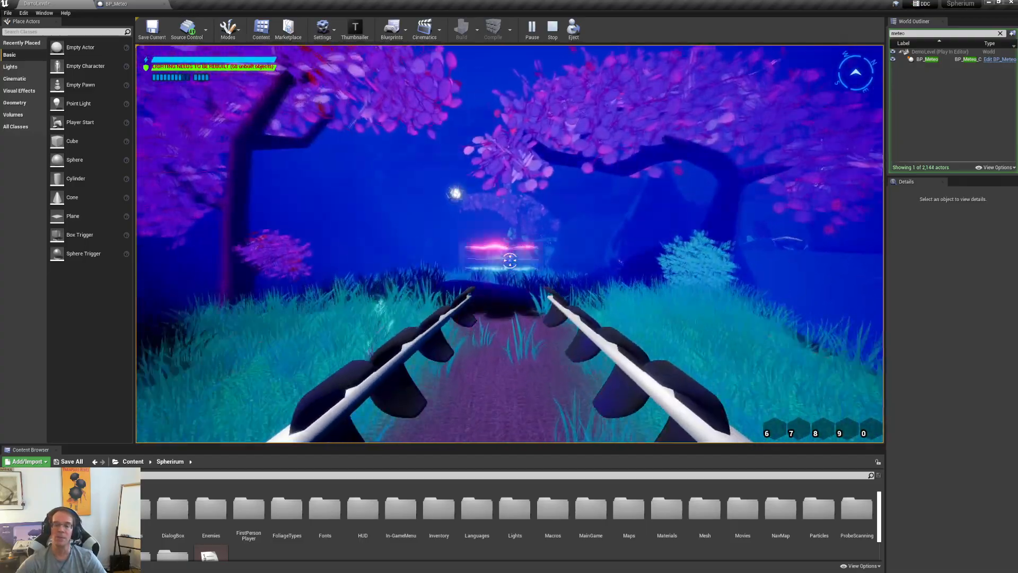
key(w)
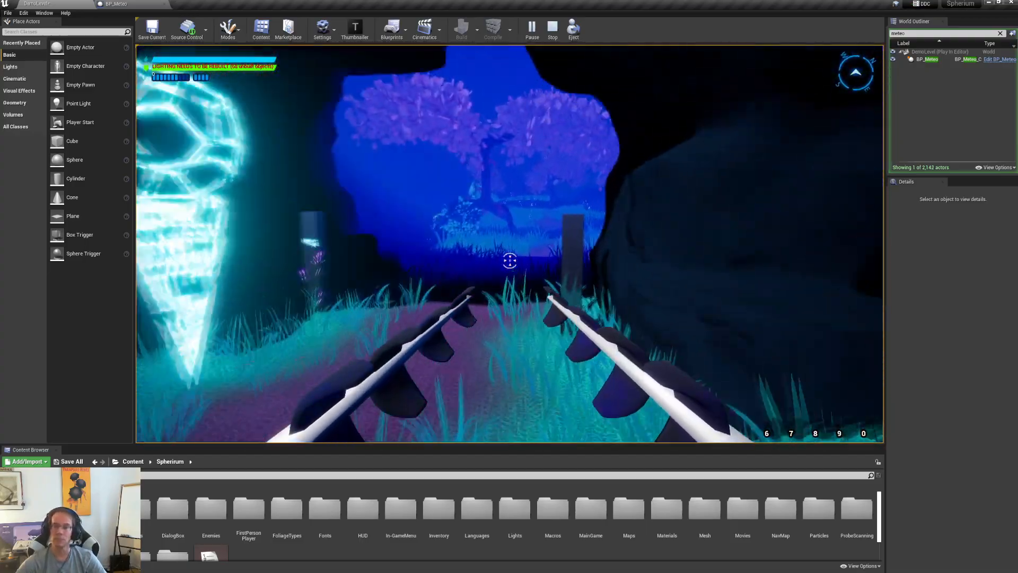
key(w)
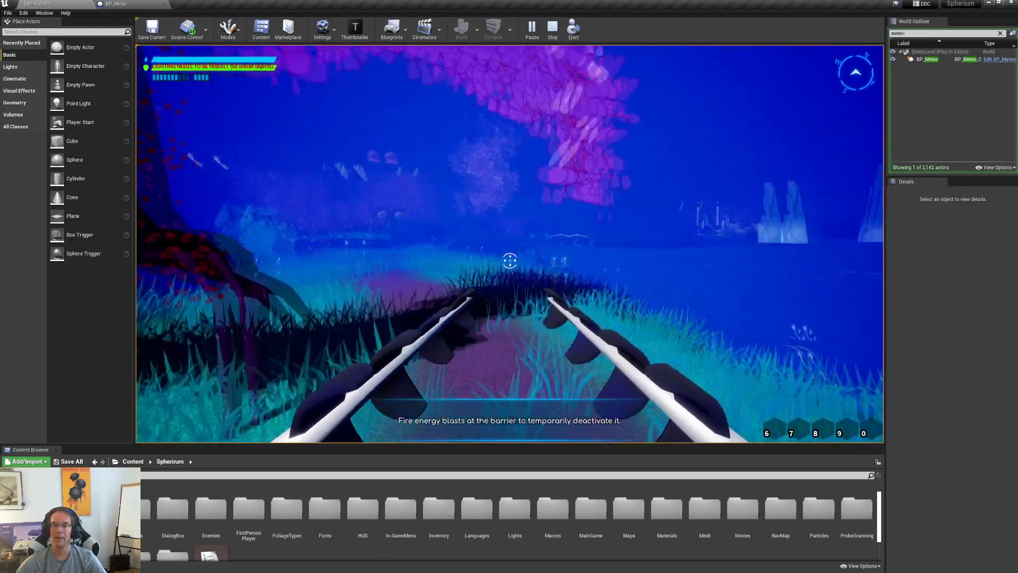
key(w)
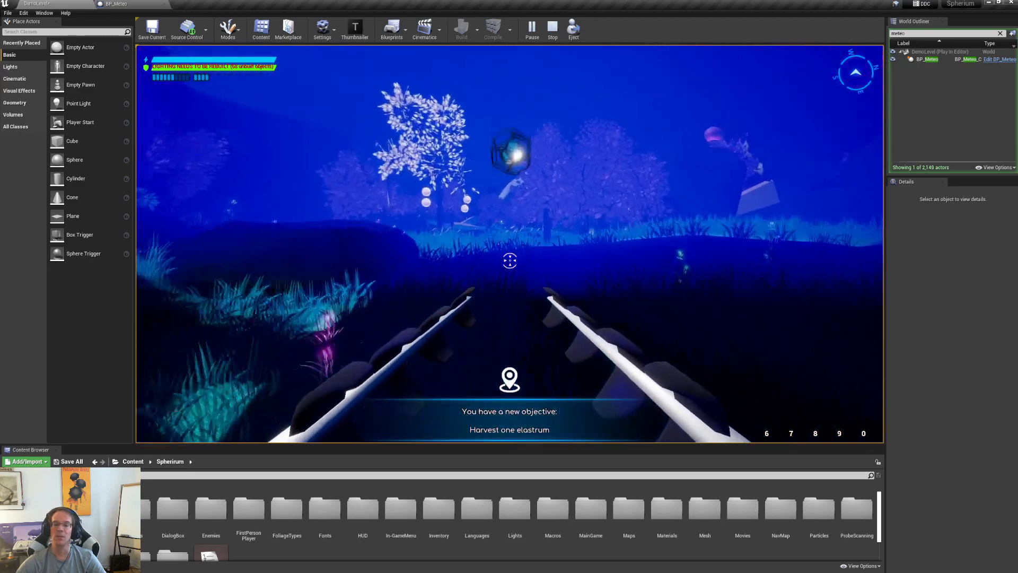
key(w)
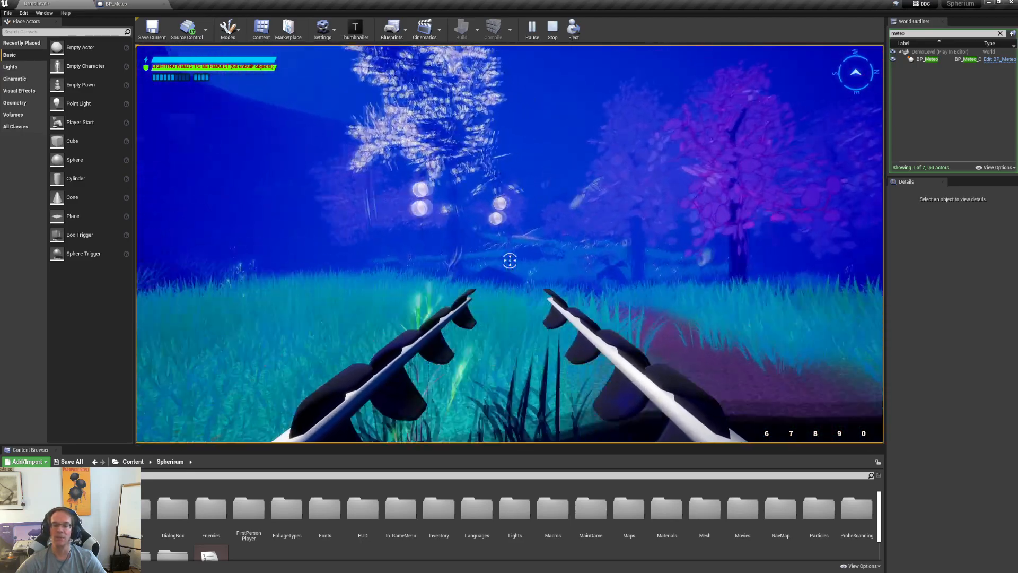
- Explore the foggy grassland around the white tree and the hills beyond, then quit the play session
key(a)
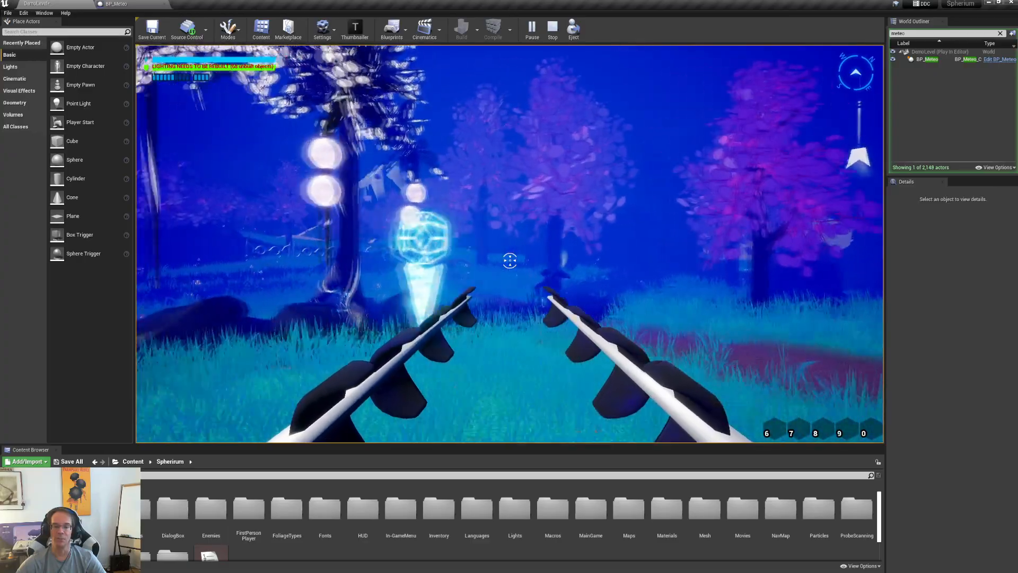
key(a)
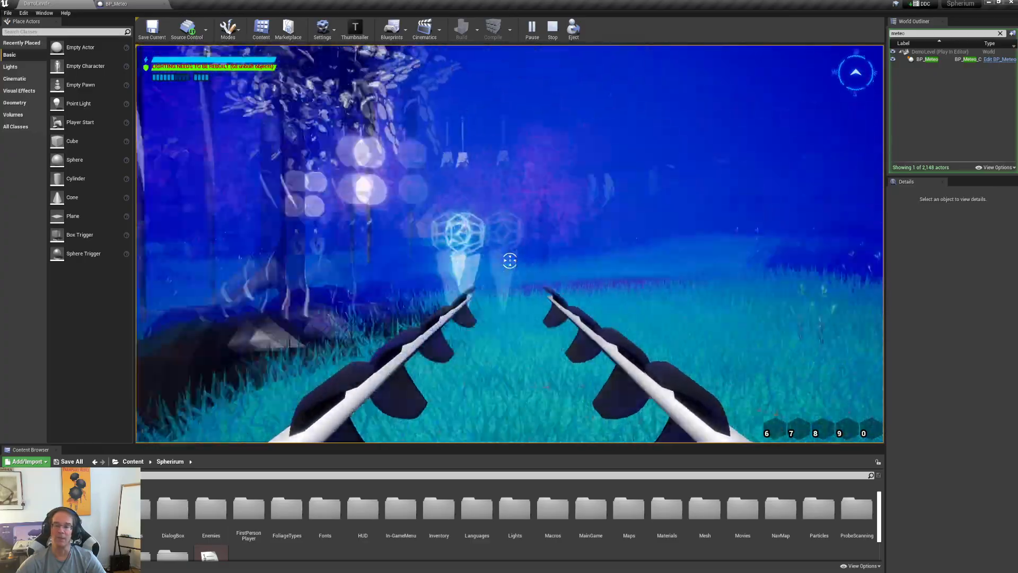
key(w)
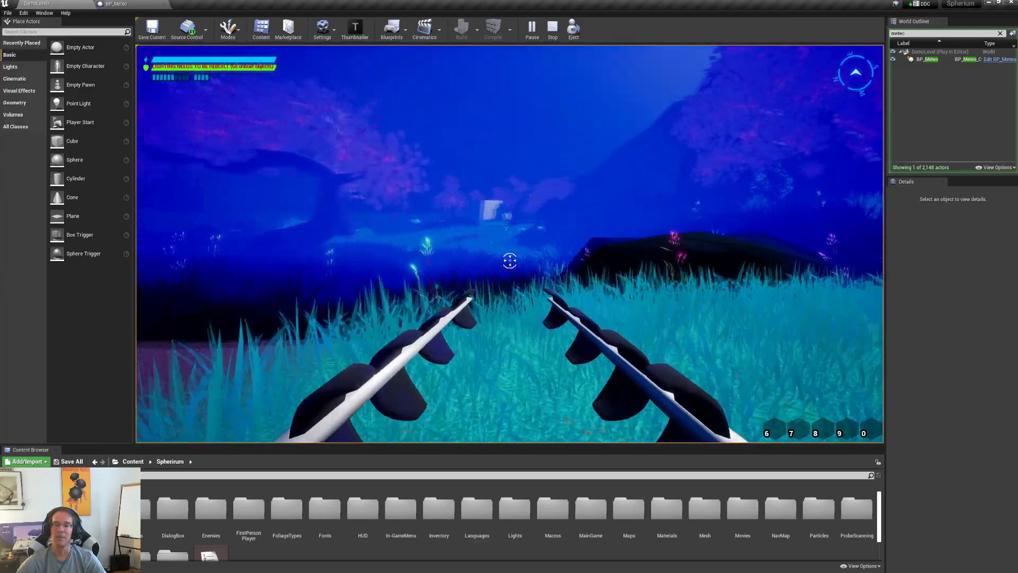
key(w)
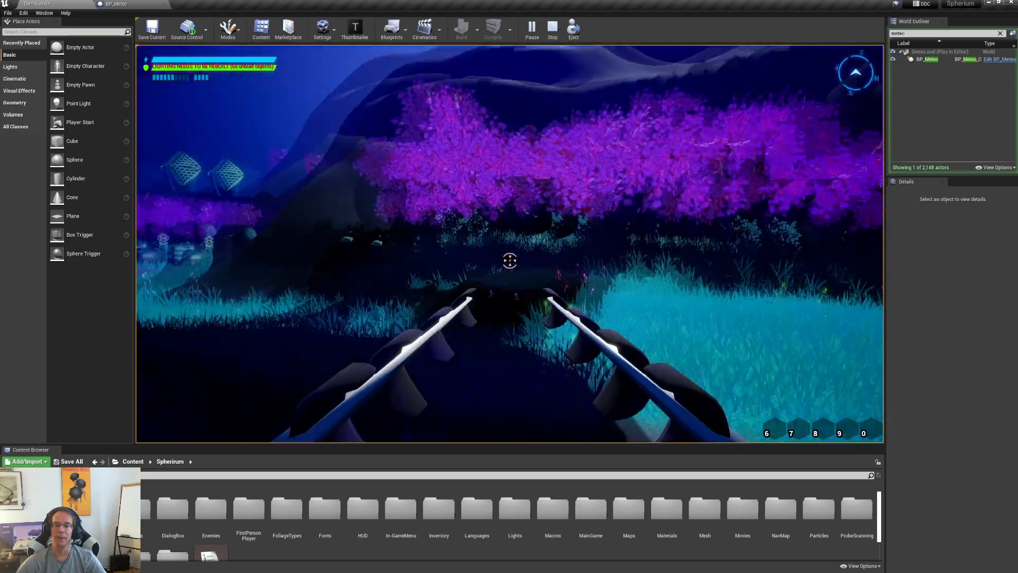
key(Escape)
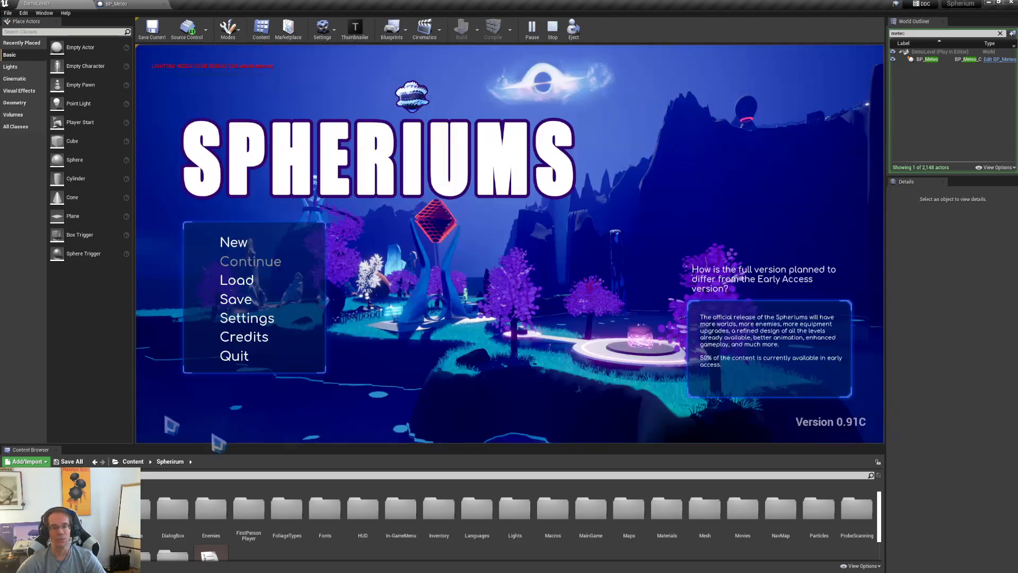
click(238, 356)
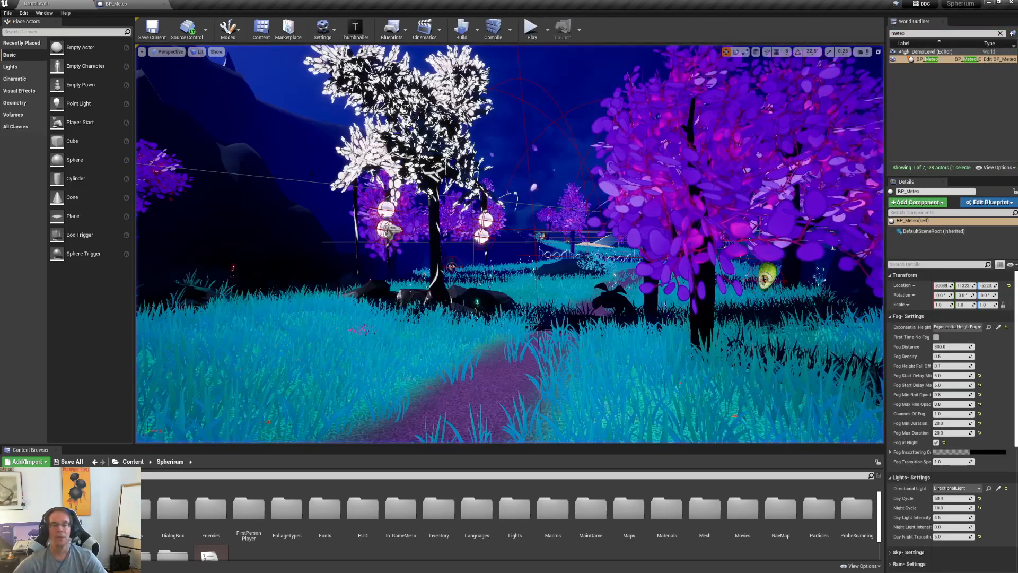
- Review the day/night cycle logic in BP_Meteo's event graph and locate both Manage Fog calls
click(117, 4)
right_drag(313, 105, 594, 179)
right_drag(370, 220, 577, 222)
right_drag(501, 232, 574, 261)
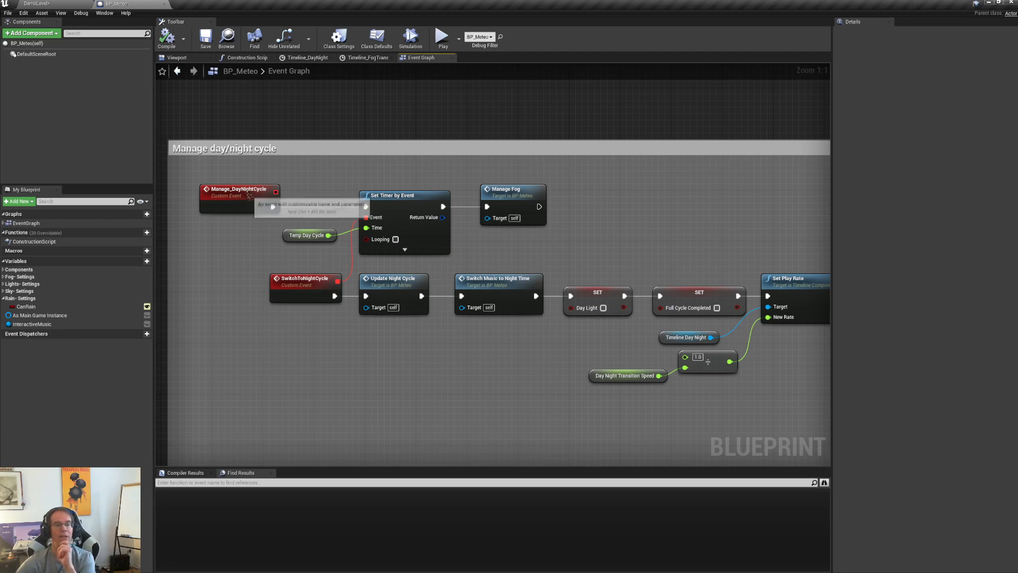
right_drag(523, 262, 470, 249)
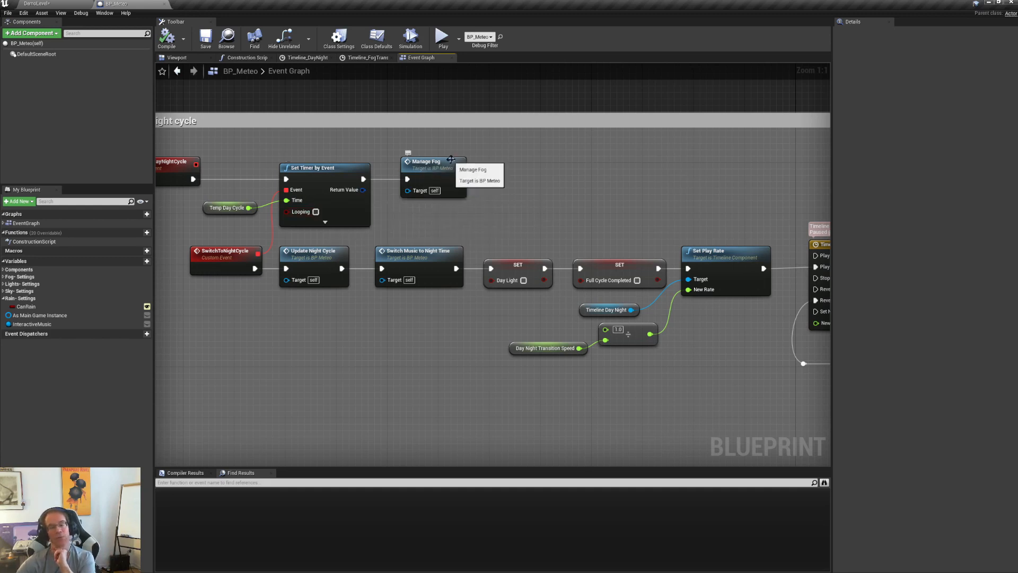
right_drag(541, 209, 197, 139)
right_drag(533, 277, 274, 184)
right_drag(516, 237, 342, 211)
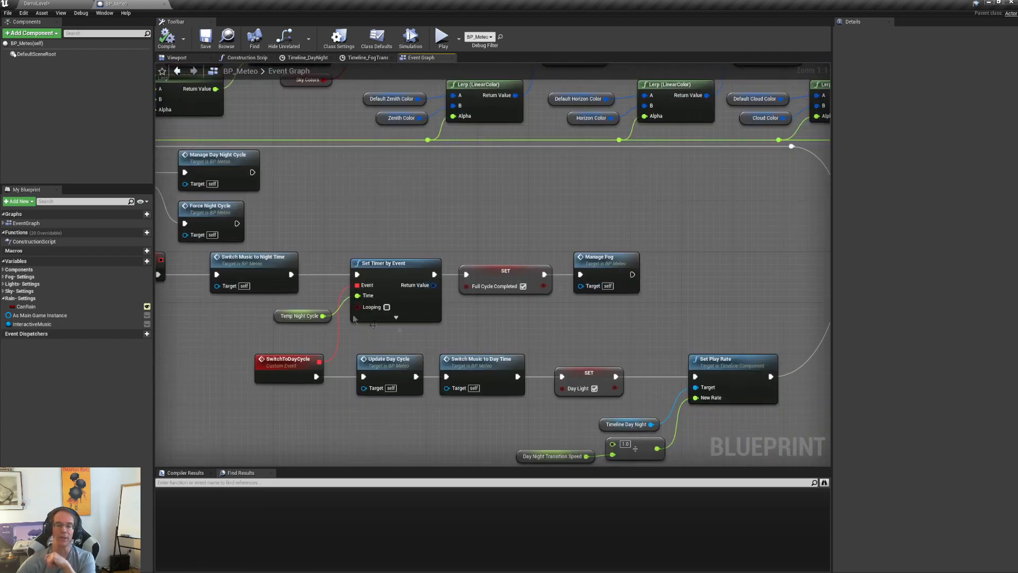
- Go to the ManageFog event definition and examine its First Time No Fog, Chances Of Fog and Day Light branches
double_click(616, 265)
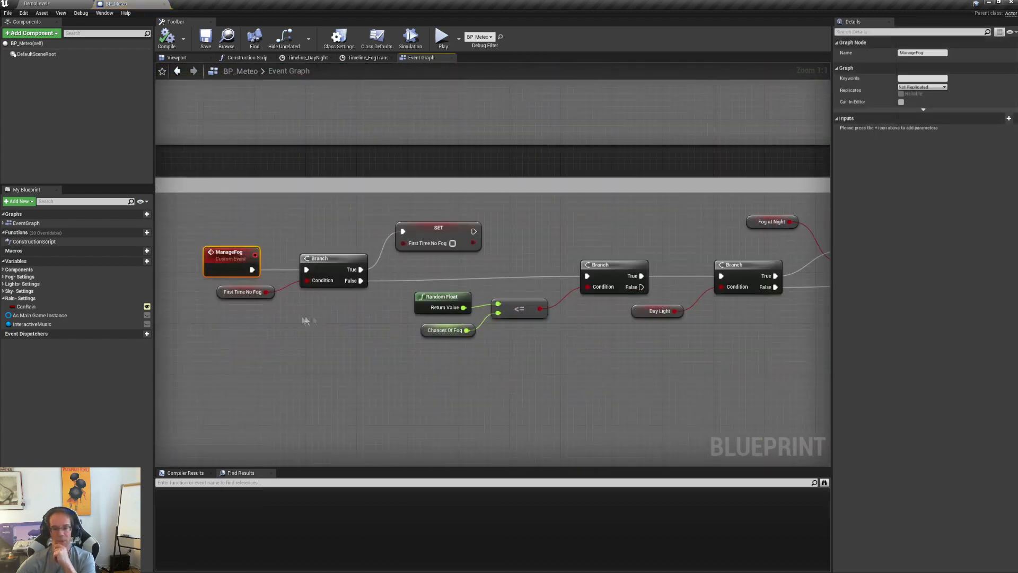
right_drag(216, 340, 300, 326)
drag(275, 267, 526, 397)
right_drag(529, 399, 398, 427)
drag(267, 319, 504, 394)
right_drag(572, 408, 326, 393)
click(381, 380)
- Follow the DisplayFog event chain from its Fog Delay Start timer through Set Play Rate to Timeline_FogTransition
right_drag(466, 371, 225, 218)
right_drag(608, 254, 430, 216)
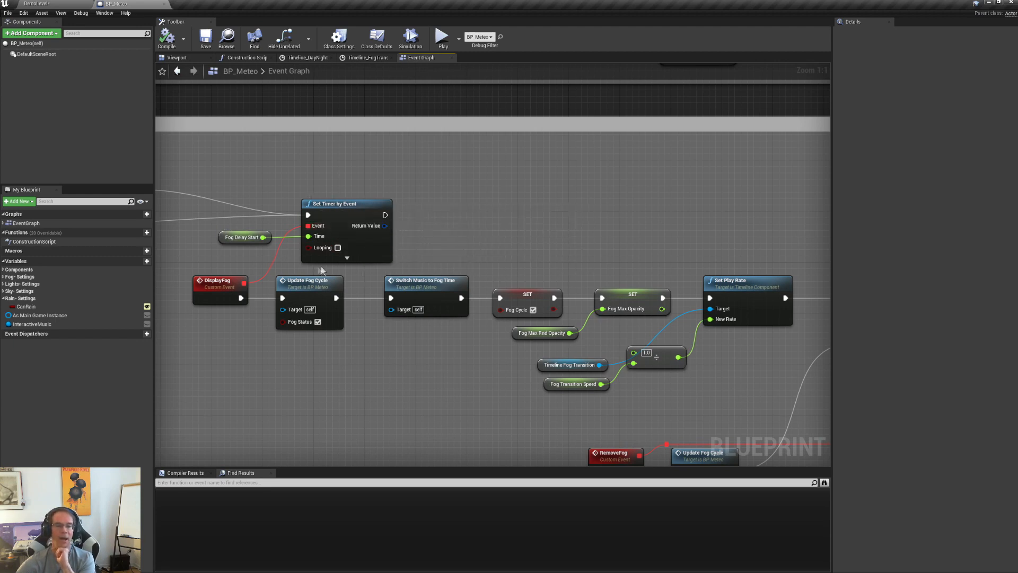
right_drag(386, 354, 175, 295)
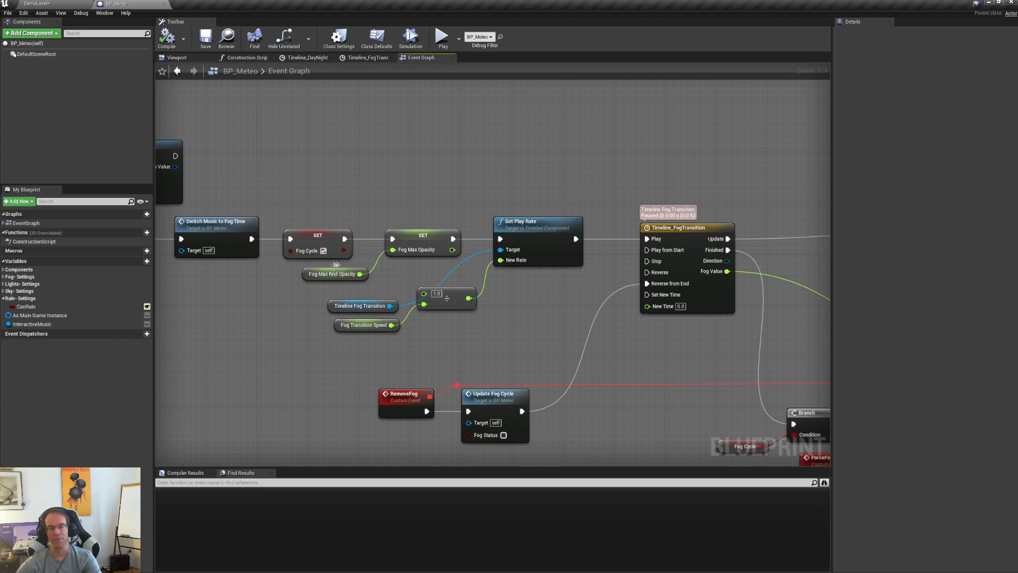
right_drag(567, 328, 485, 319)
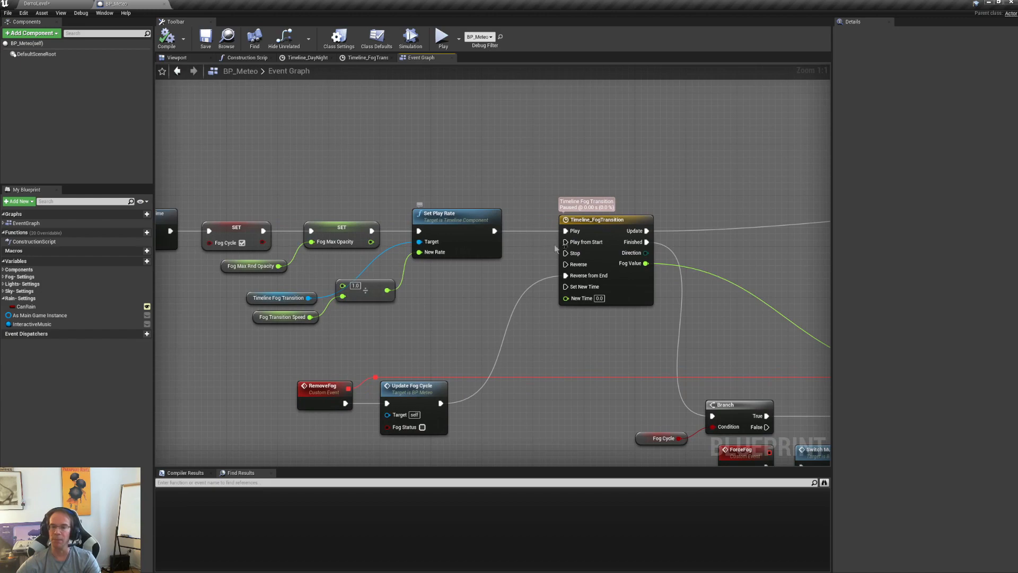
- Examine the Lerp nodes that drive fog density, max opacity, start distance and height falloff from the Fog Value output
right_drag(637, 322, 210, 268)
right_drag(675, 300, 493, 317)
right_drag(480, 256, 473, 235)
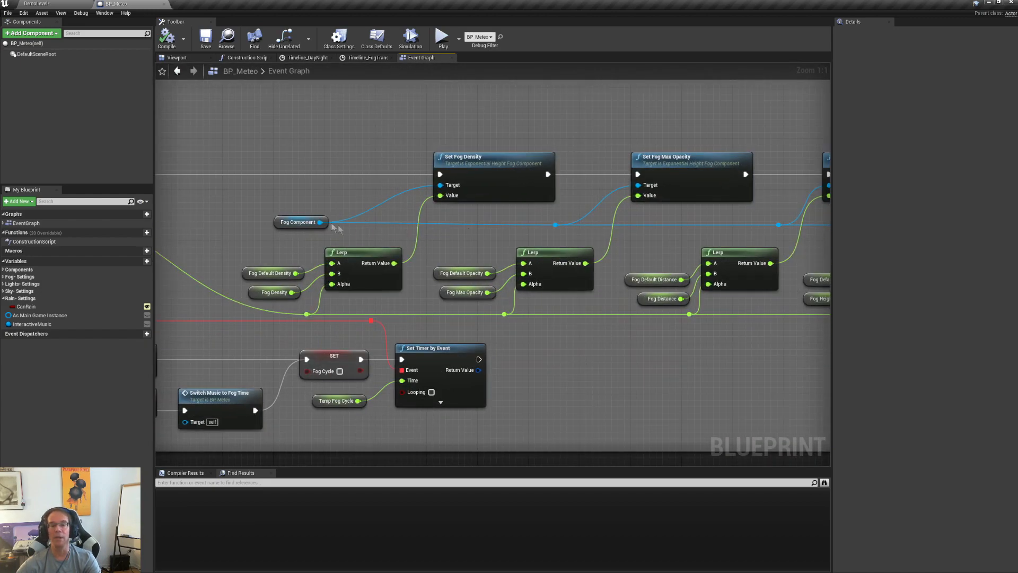
right_drag(601, 240, 444, 242)
right_drag(565, 230, 443, 255)
mouse_move(582, 251)
right_down()
mouse_move(482, 254)
mouse_move(617, 269)
right_up()
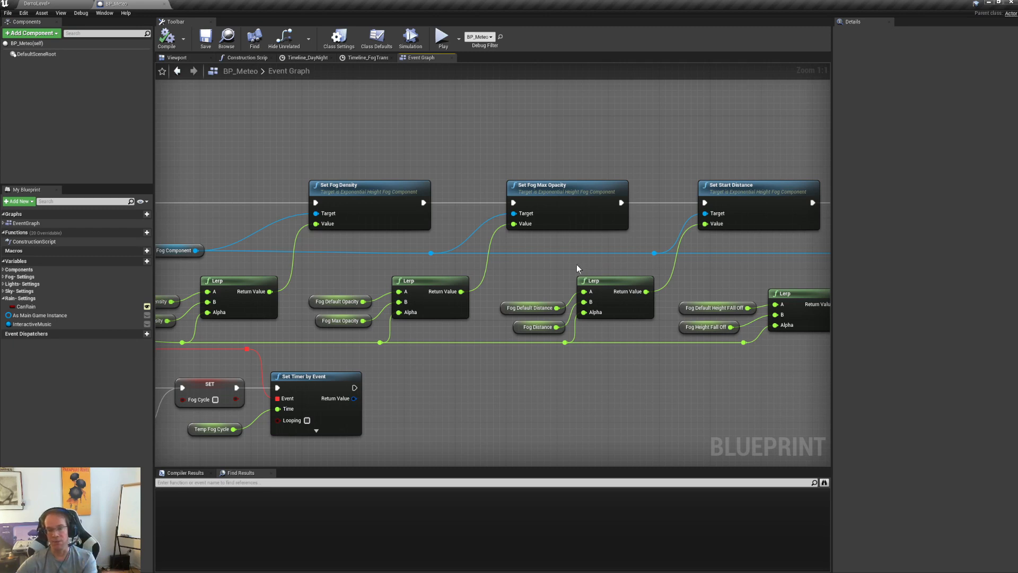
right_drag(464, 273, 564, 201)
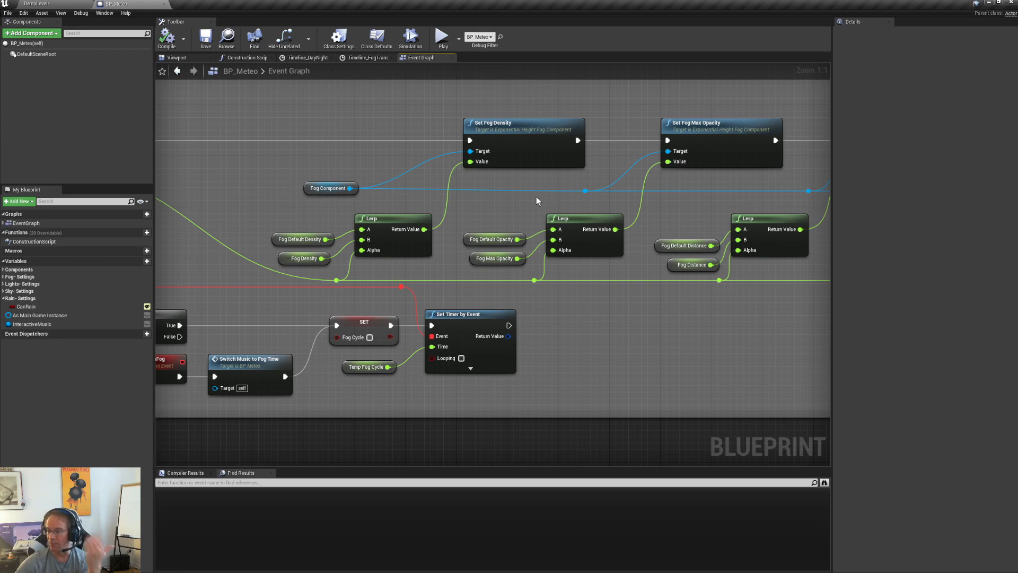
right_drag(549, 208, 572, 227)
- Trace Timeline_FogTransition's Finished output through the Fog Cycle branch and the ForceFog event to the Temp Fog Cycle timer
right_drag(238, 230, 382, 270)
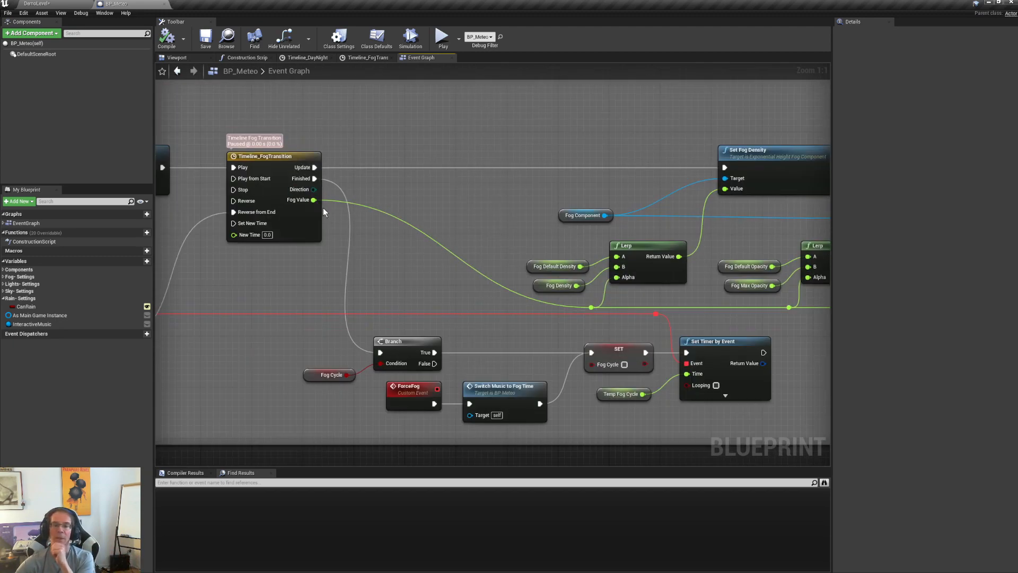
right_drag(384, 384, 321, 343)
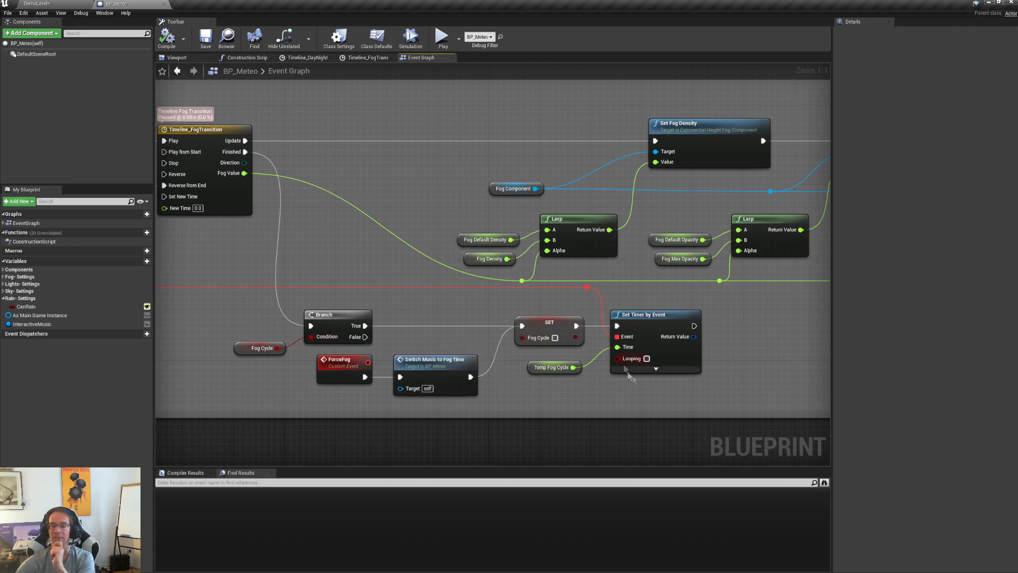
right_drag(266, 396, 402, 418)
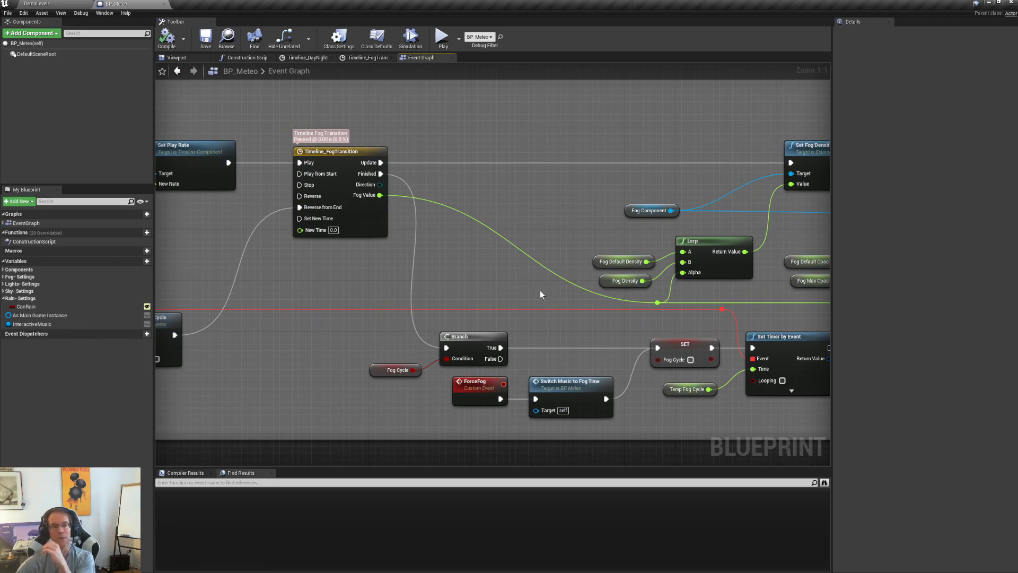
right_drag(566, 293, 434, 204)
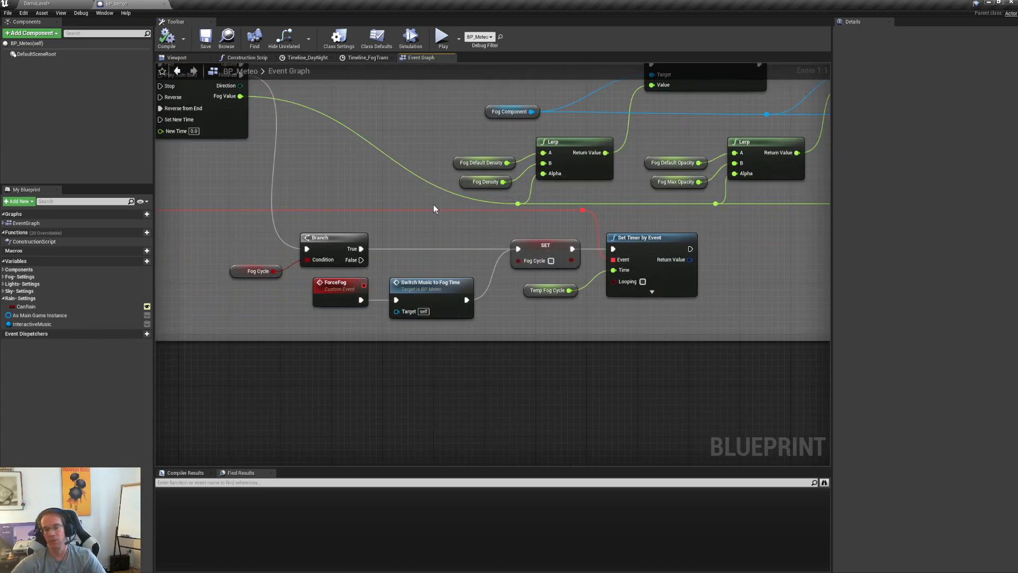
right_drag(333, 114, 308, 178)
- Return to the DemoLevel and expand BP_Meteo's Sky settings below the Lights settings
click(34, 3)
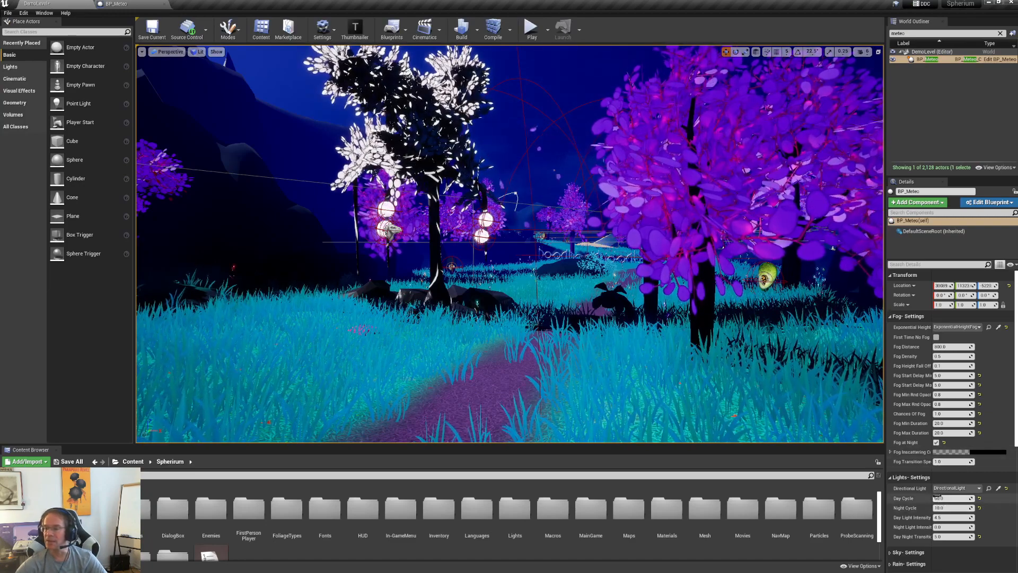
scroll(940, 509, down, 2)
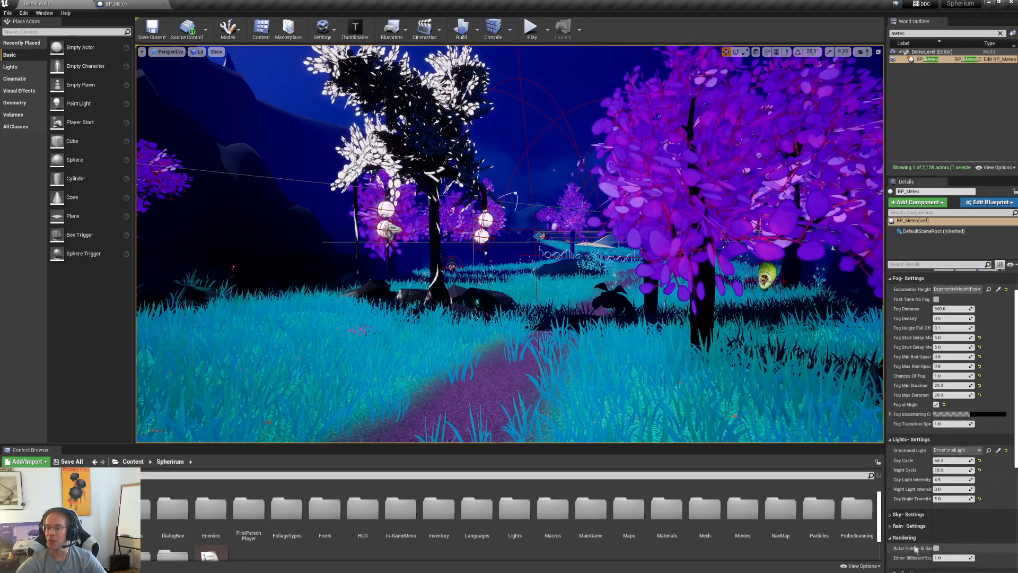
scroll(985, 532, down, 2)
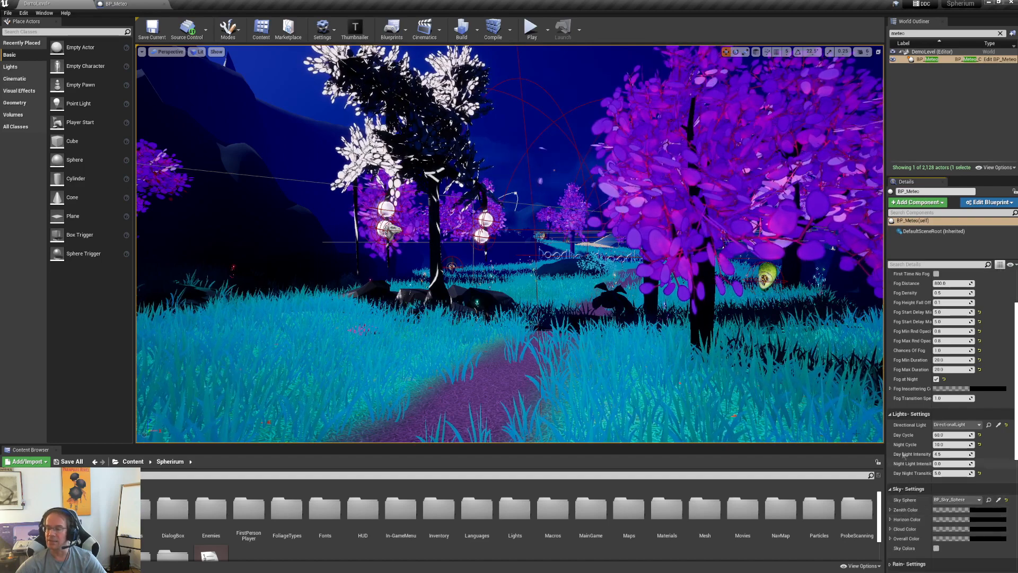
- Open the recent level LevelWorld3 and look over its orange desert landscape
click(8, 14)
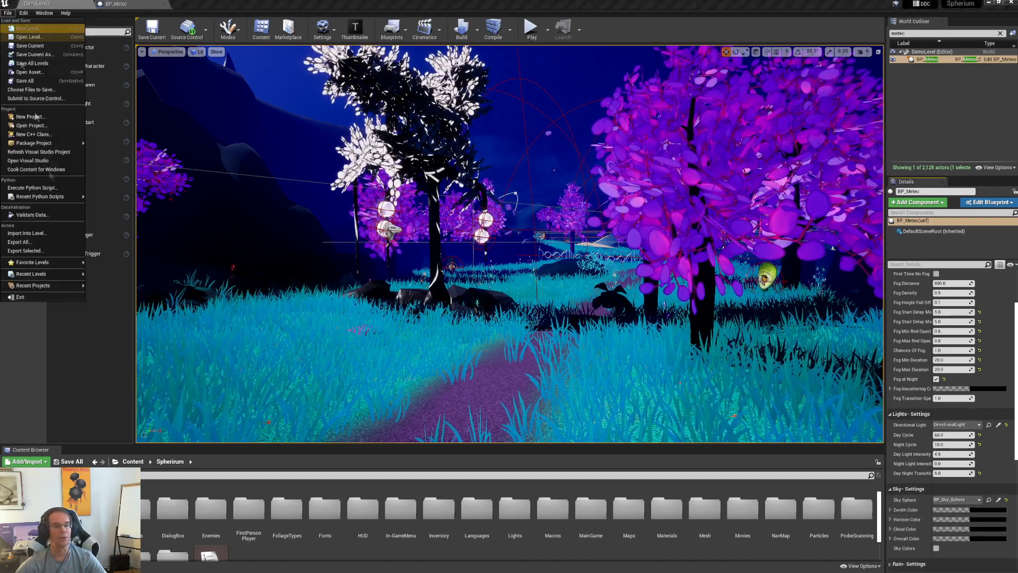
mouse_move(53, 273)
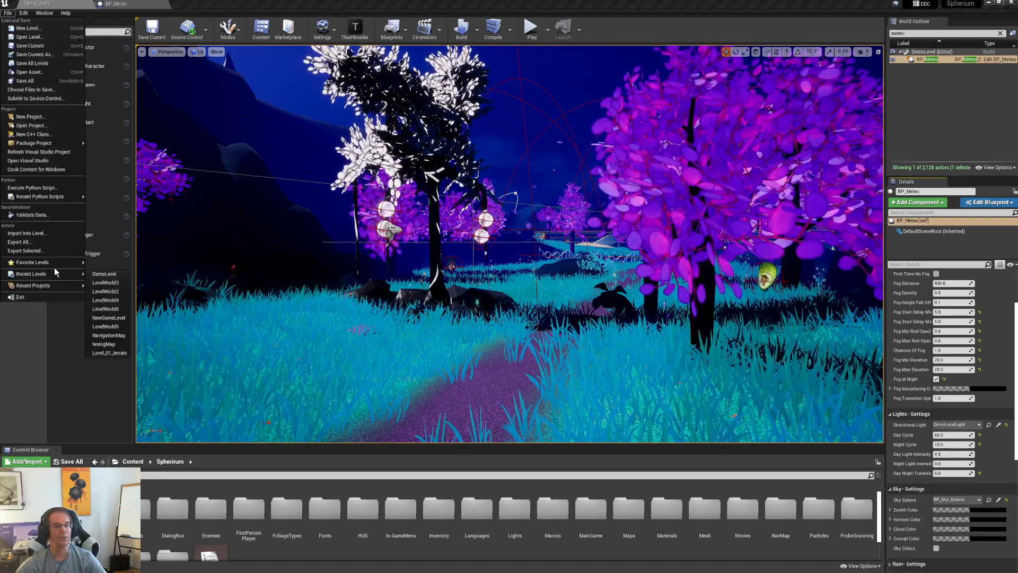
click(121, 283)
click(585, 364)
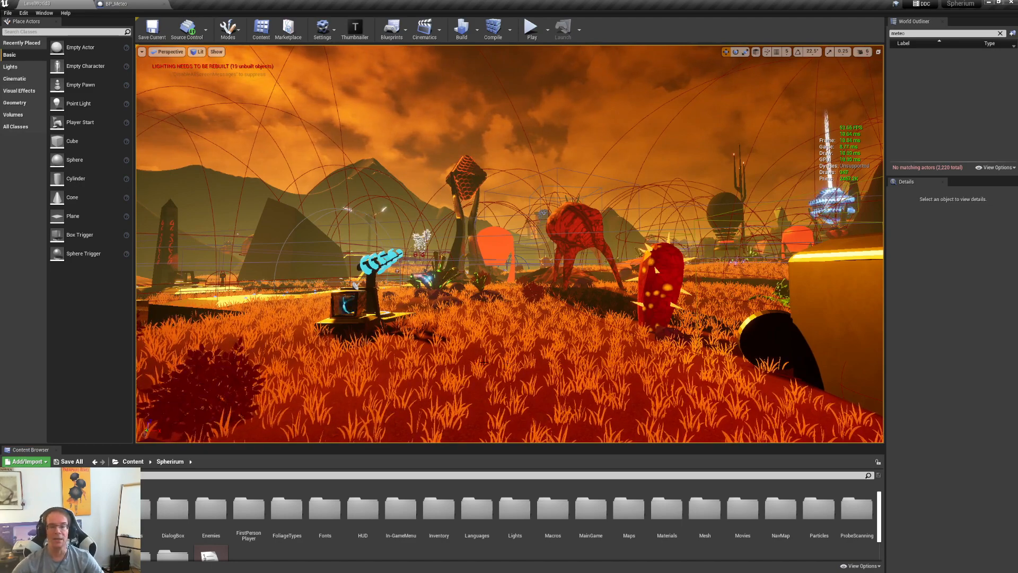
mouse_move(483, 361)
right_down()
mouse_move(475, 350)
mouse_move(467, 356)
right_up()
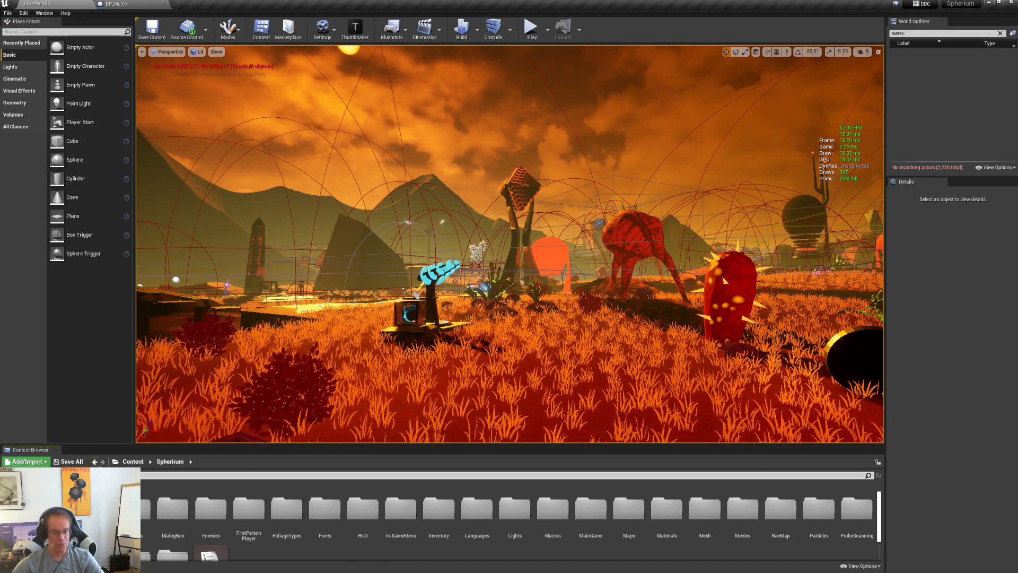
- Search the Spherium content for "mete" and place a BP_Meteo actor in the grassy area of LevelWorld3
text(mete)
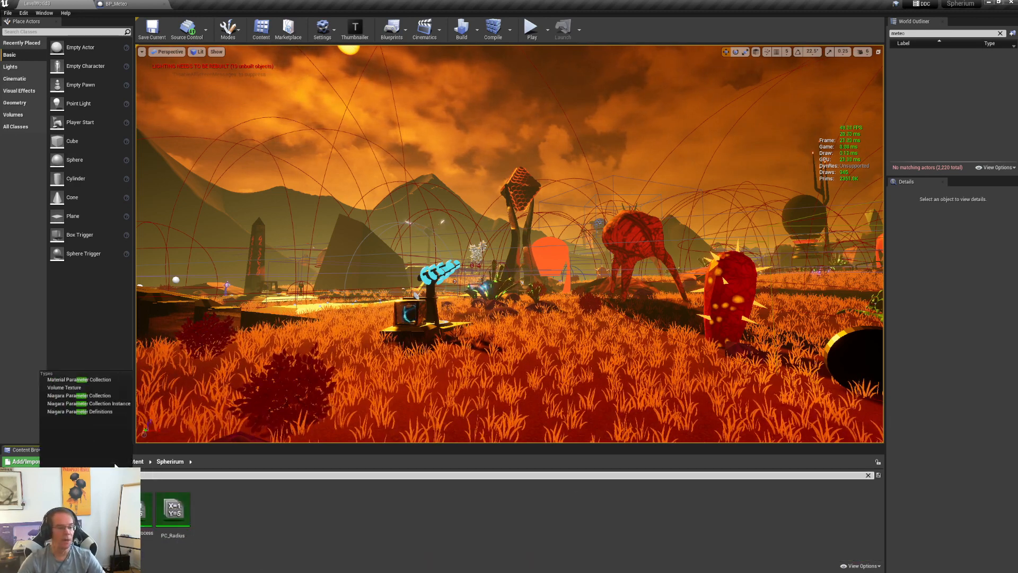
click(298, 513)
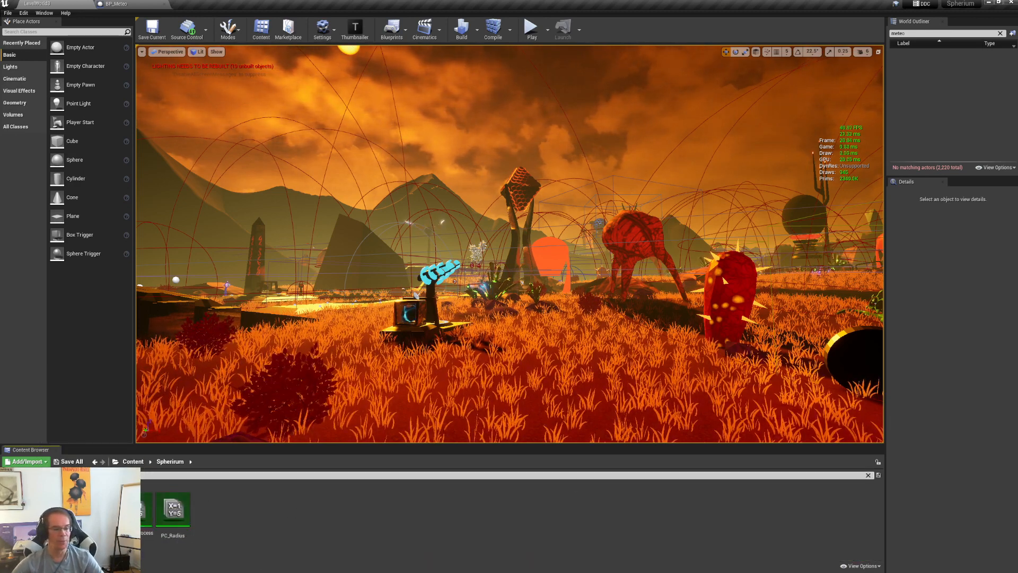
drag(22, 511, 533, 331)
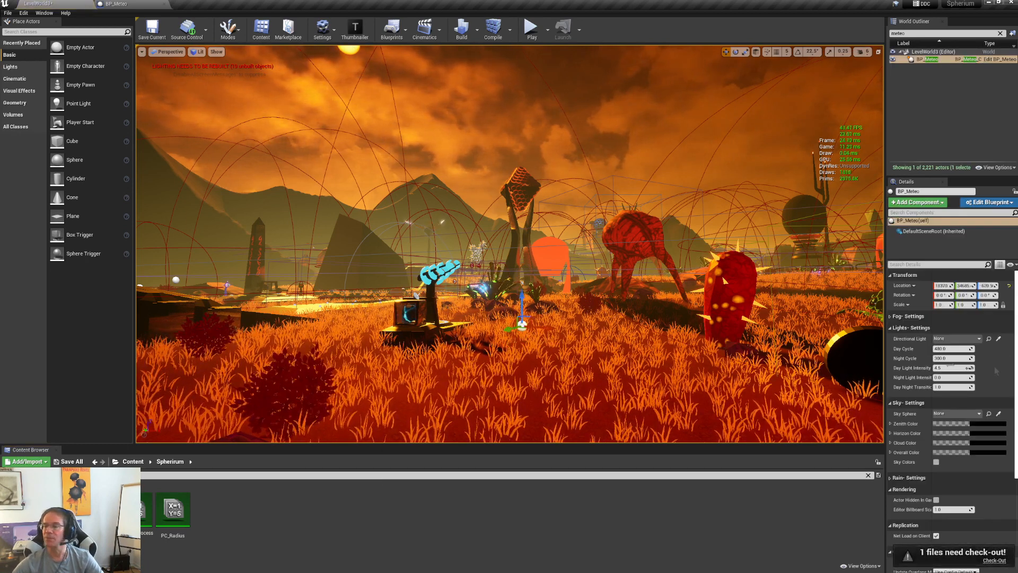
- Assign ExponentialHeightFog as the height fog actor in BP_Meteo's Fog settings
click(907, 316)
click(957, 328)
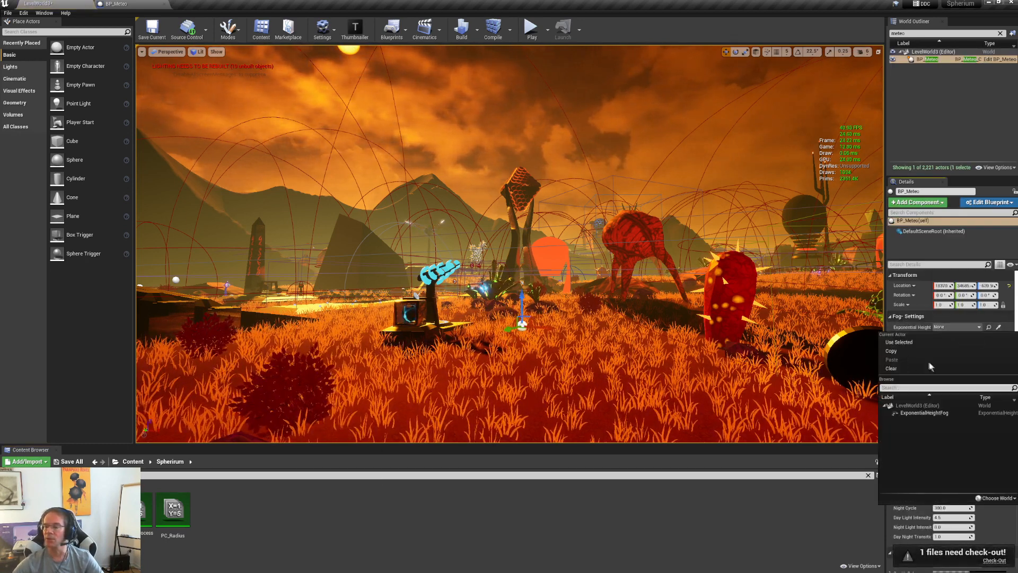
click(952, 412)
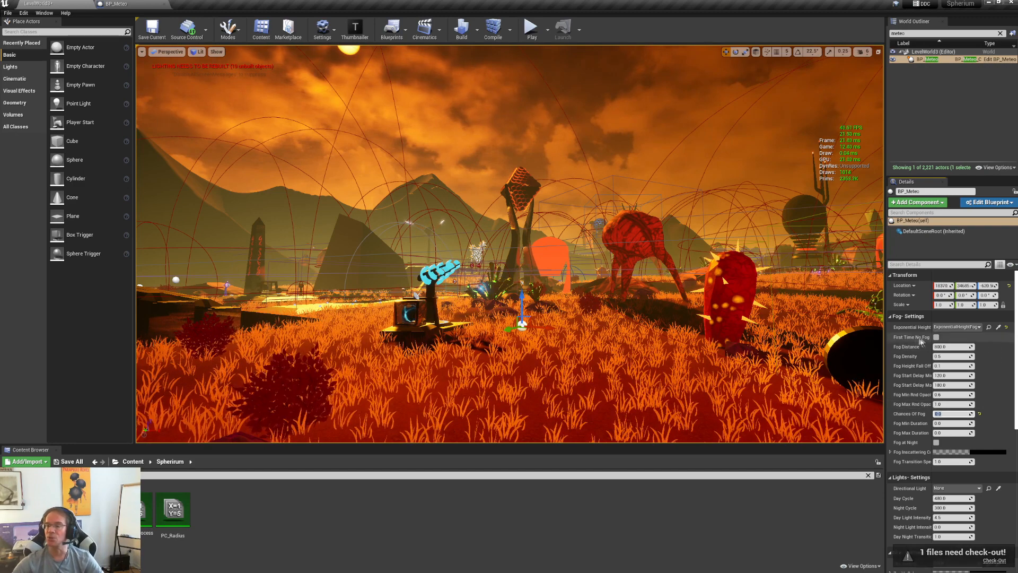
click(901, 316)
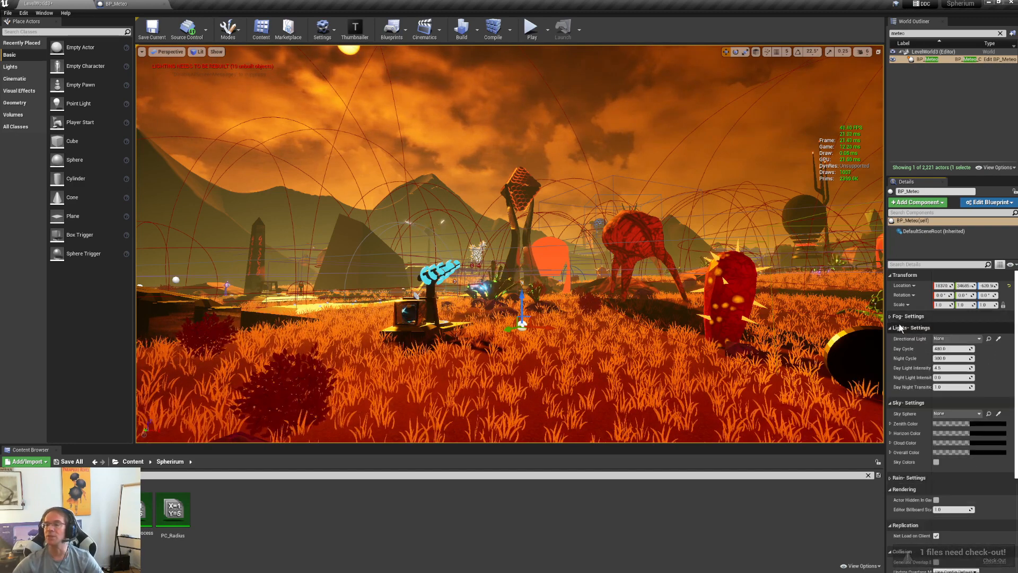
- Assign Light Source as BP_Meteo's directional light and set both the Day Cycle and Night Cycle to 10
click(956, 339)
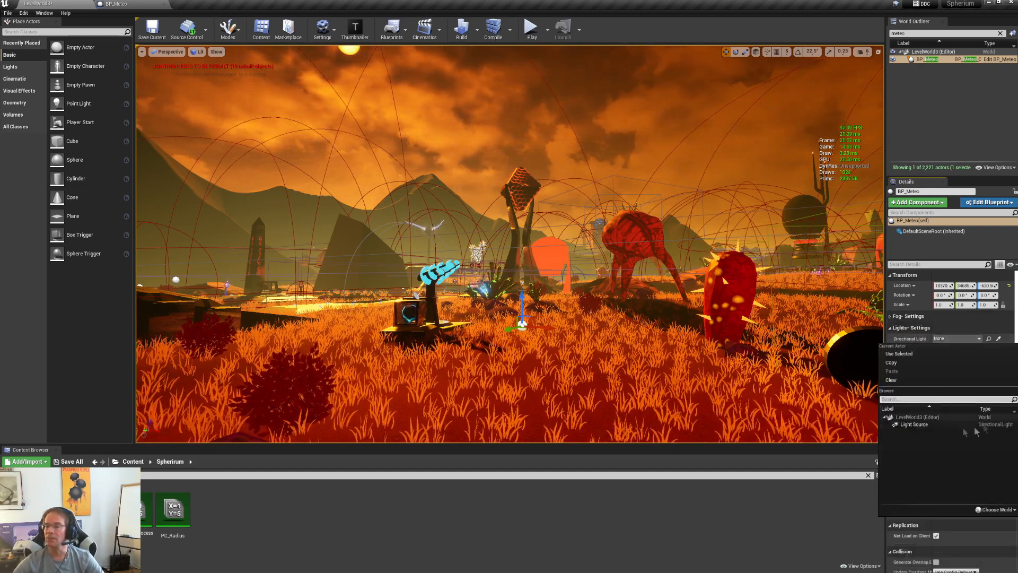
click(920, 425)
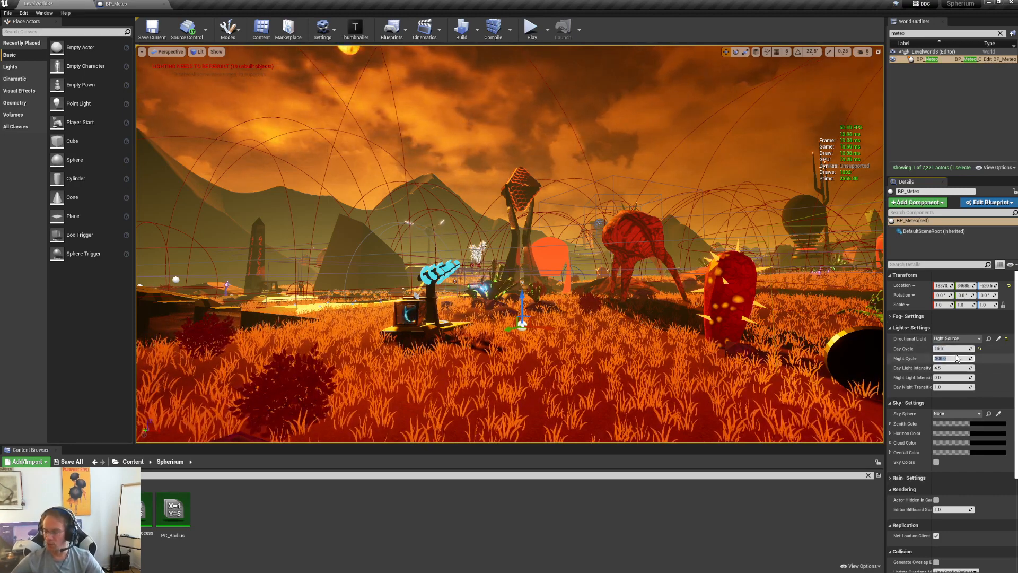
text(10)
key(Tab)
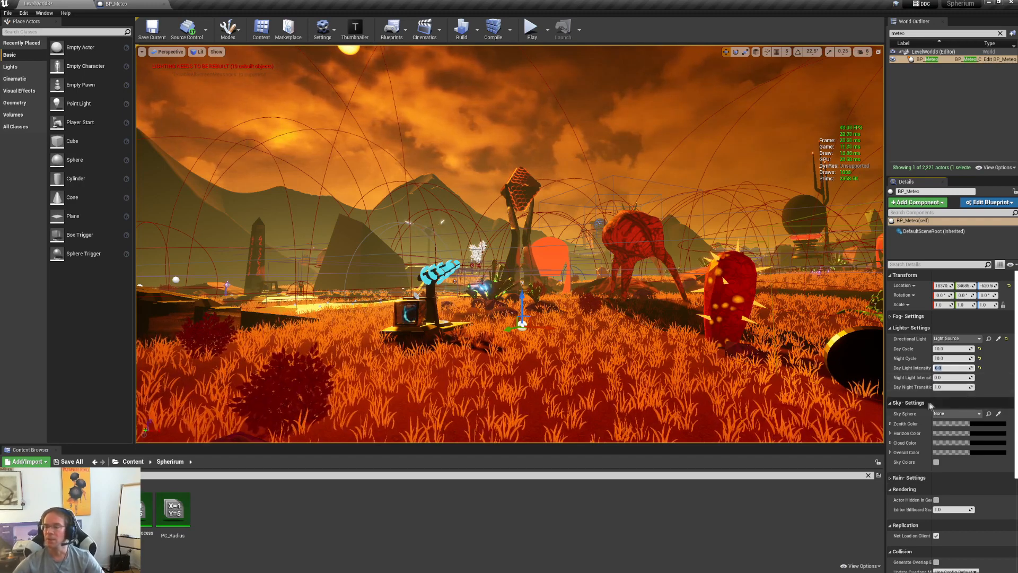
- Assign Sky Sphere with Sky Colors enabled in BP_Meteo's Sky settings, and set the Zenith Color to an opaque dark brown
click(960, 415)
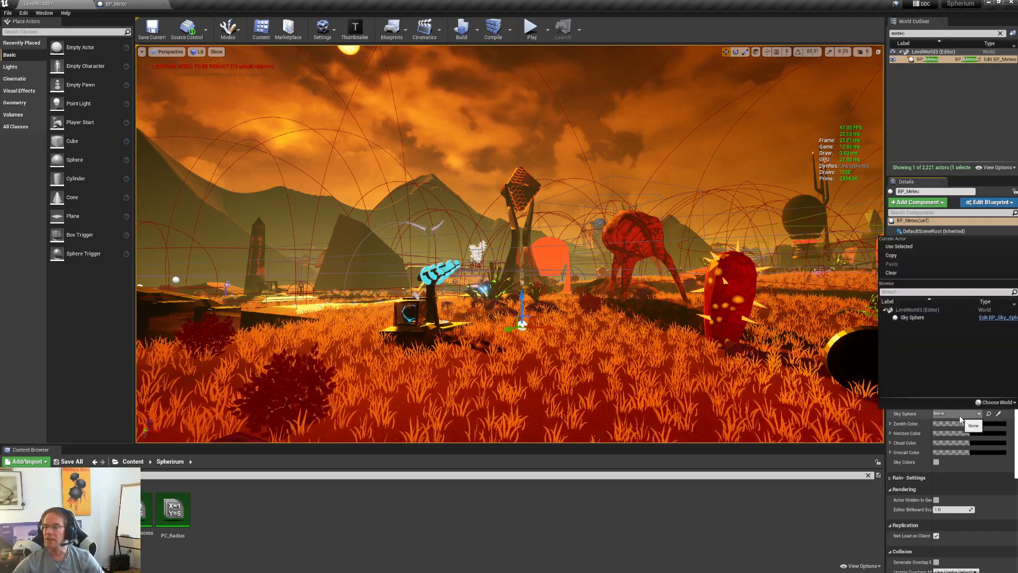
click(913, 317)
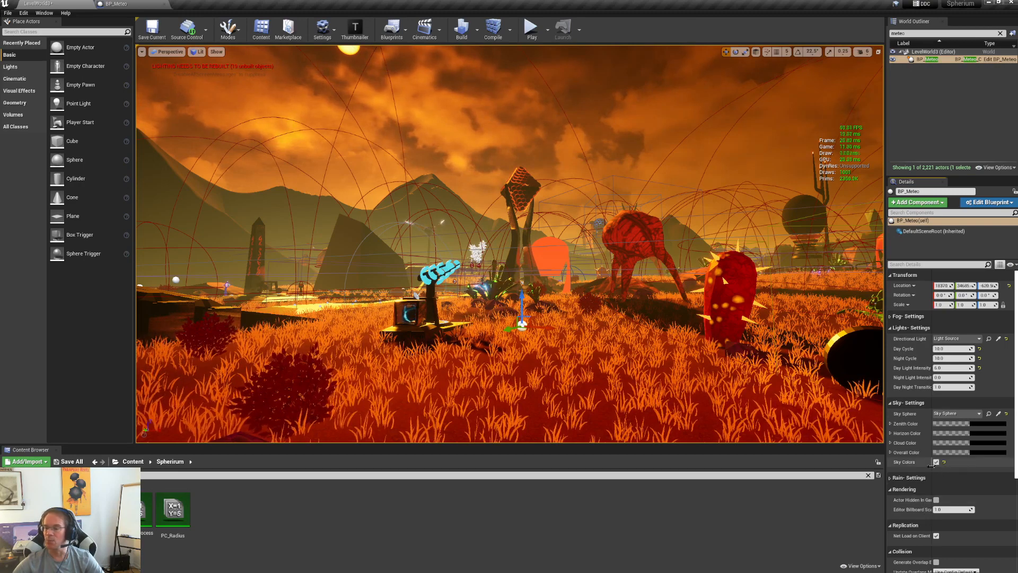
click(978, 425)
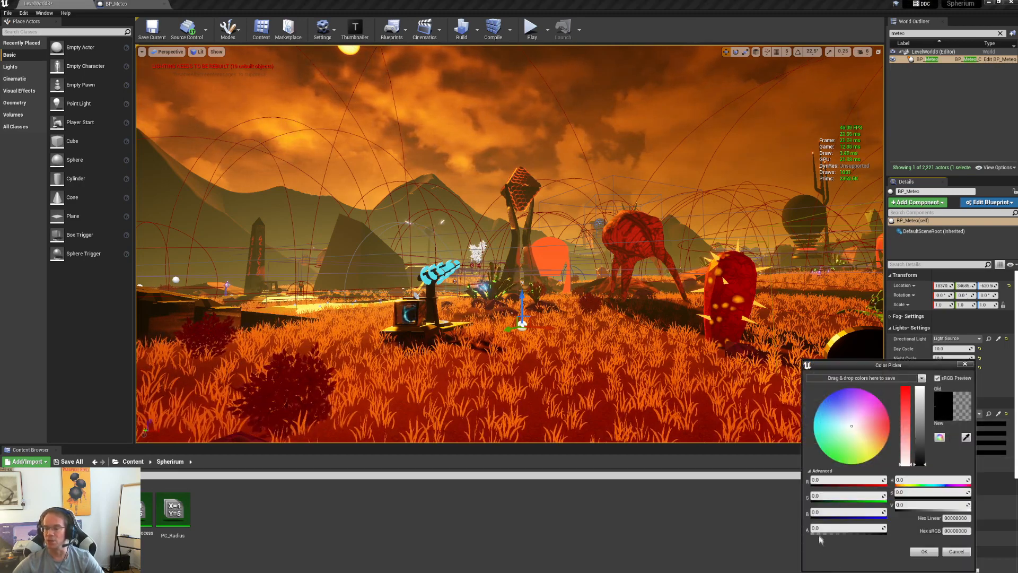
click(883, 534)
click(871, 426)
drag(921, 458, 920, 461)
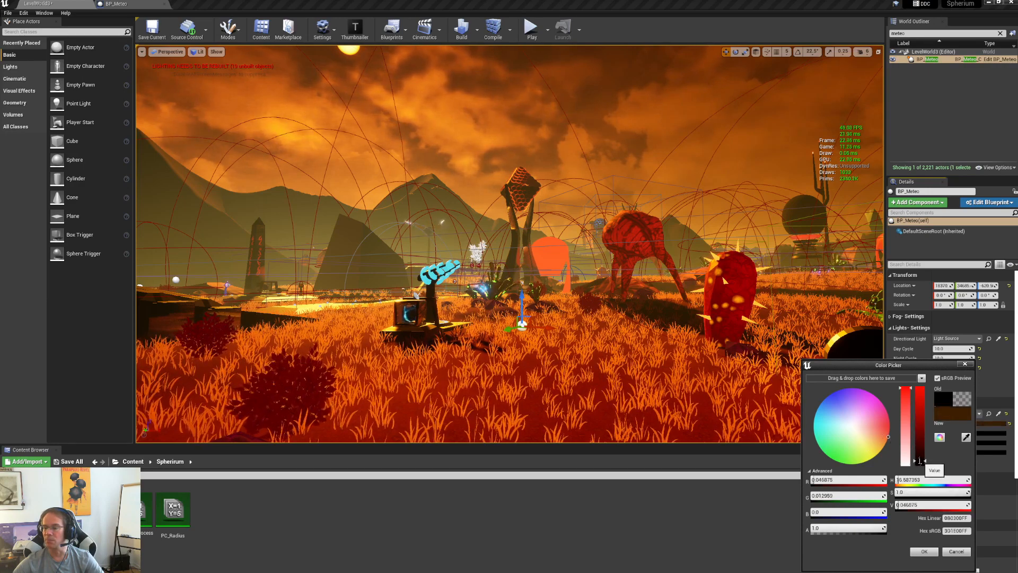
click(924, 552)
- Set BP_Meteo's Horizon Color to a very dark brown with an alpha of 1.0
click(977, 434)
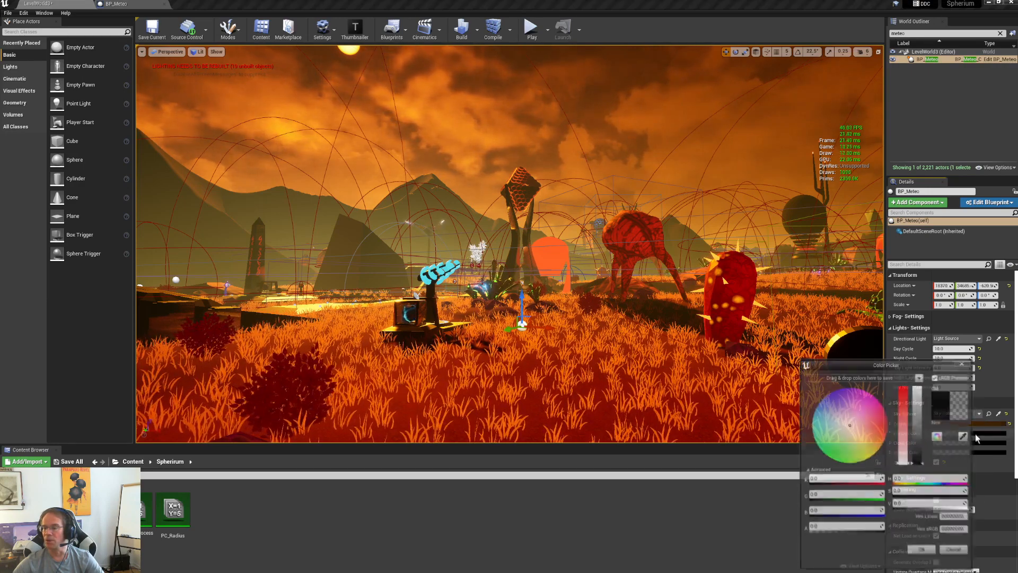
click(883, 437)
drag(921, 456, 924, 464)
click(924, 552)
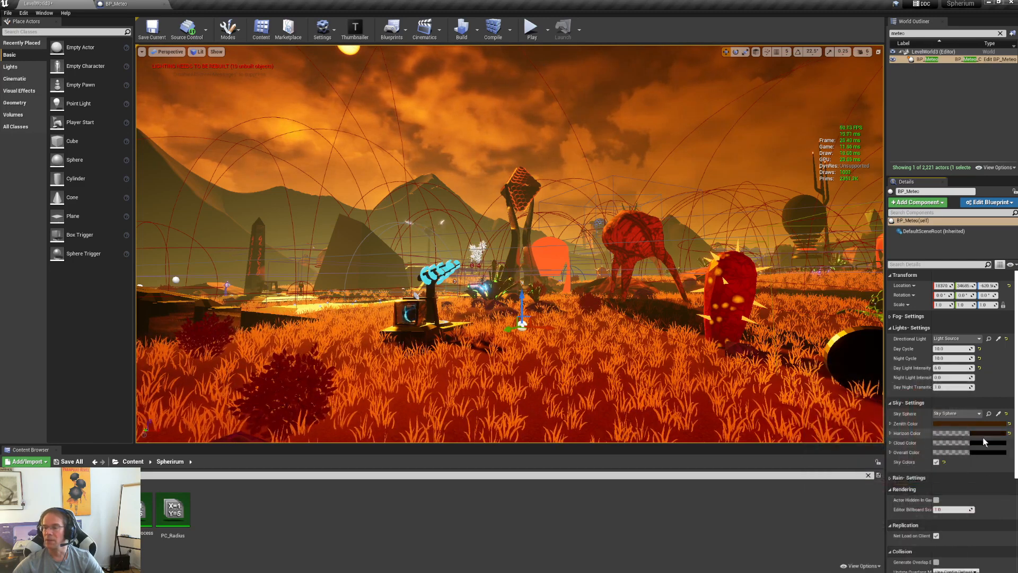
click(984, 435)
drag(820, 529, 891, 528)
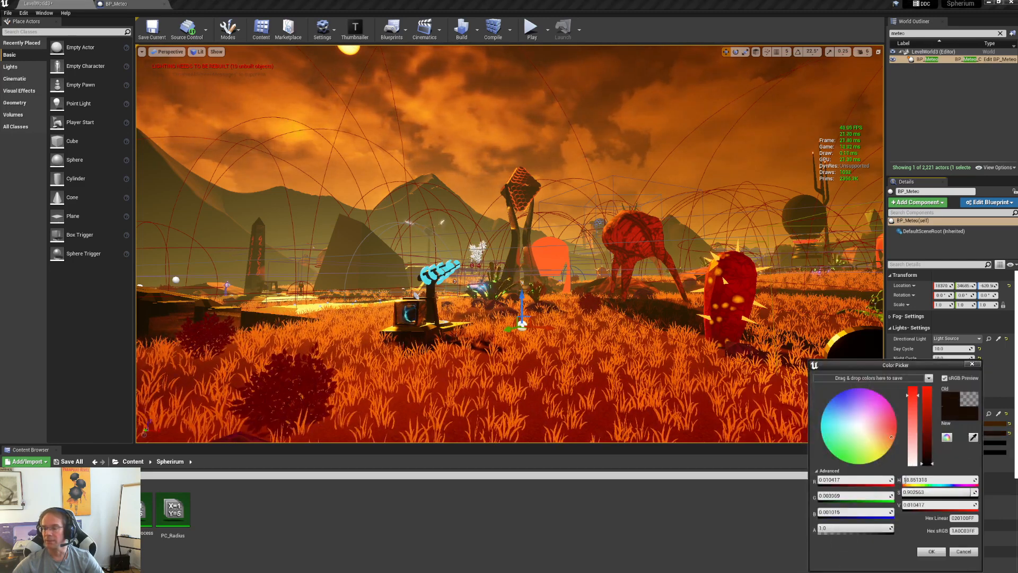
click(936, 552)
- Set BP_Meteo's Cloud Color to a light purple
click(979, 443)
drag(925, 464, 923, 405)
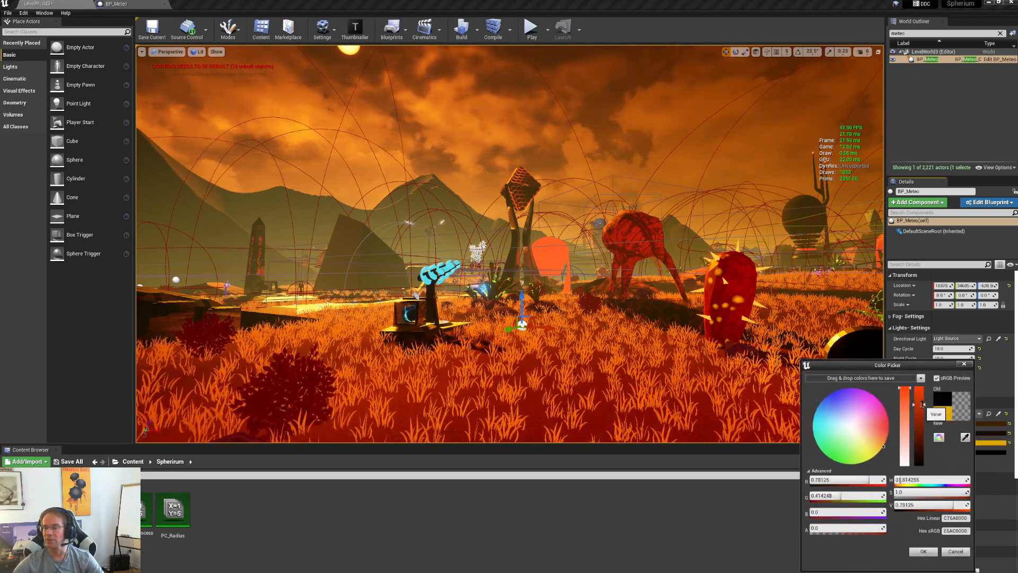
drag(872, 426, 858, 400)
click(924, 551)
- Set BP_Meteo's Overall Color to an opaque dark brown
click(978, 452)
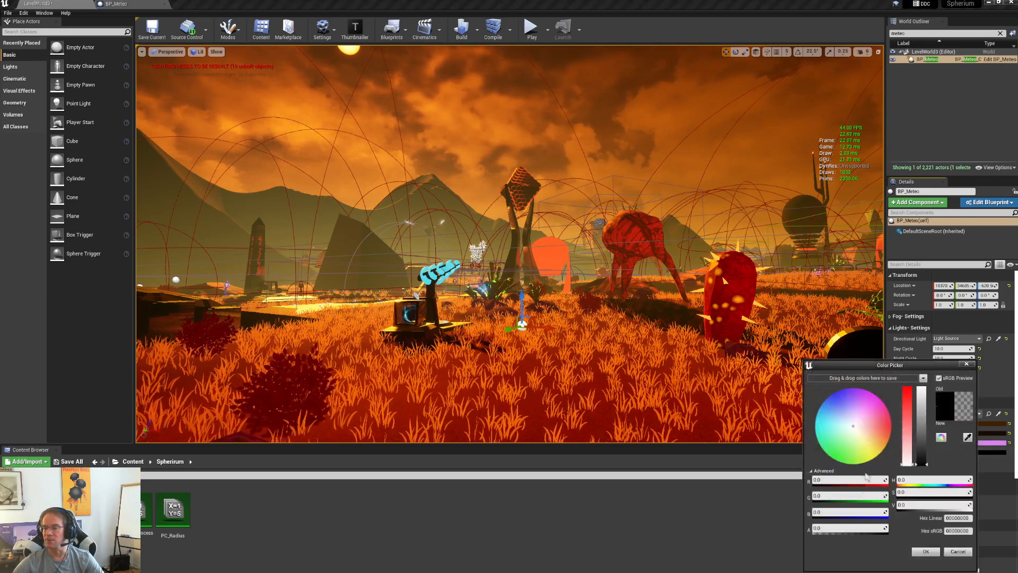
click(886, 438)
click(919, 462)
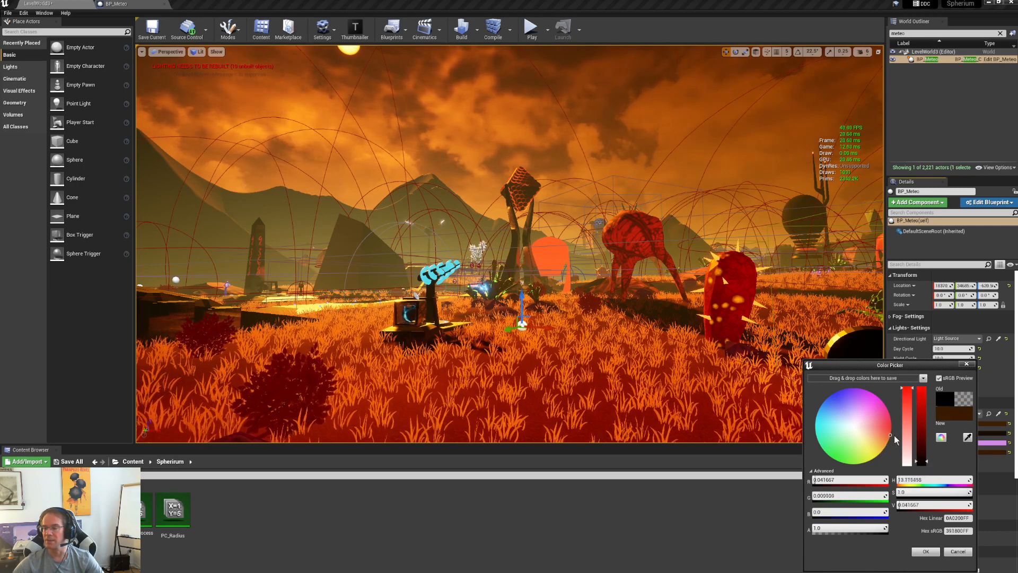
click(926, 552)
- Raise the Cloud Color's alpha to 1.0
click(953, 443)
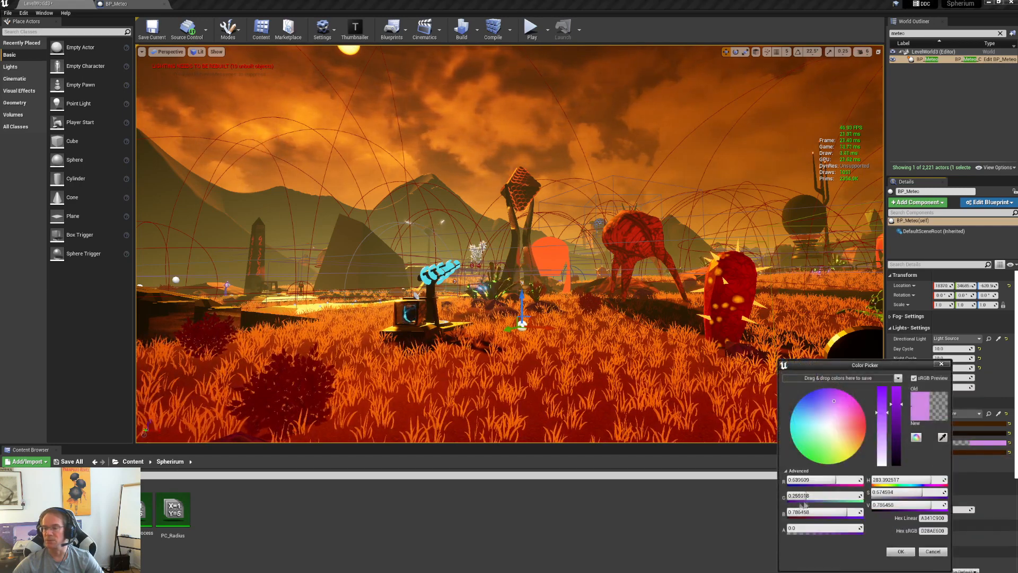
drag(831, 528, 855, 528)
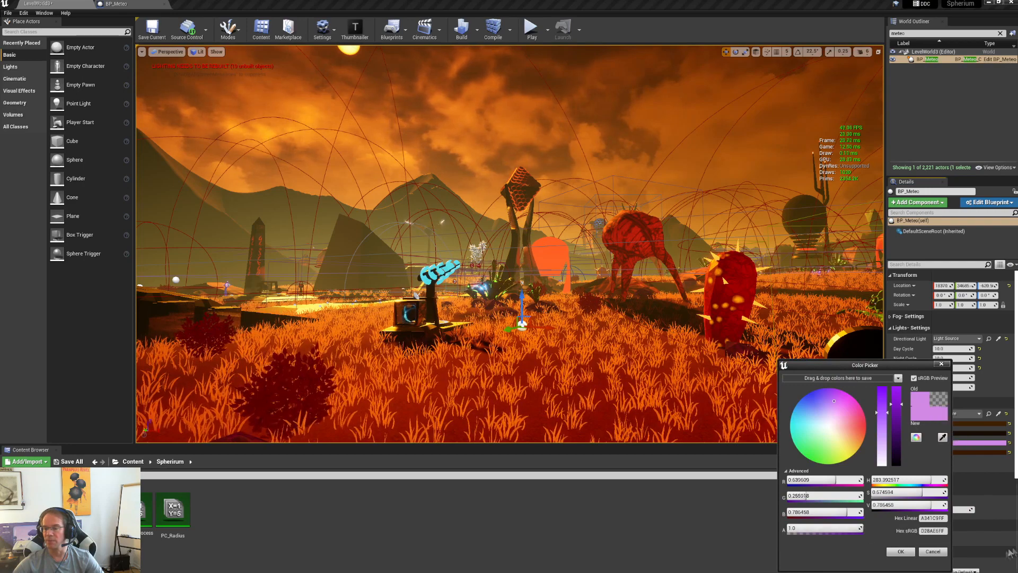
click(901, 551)
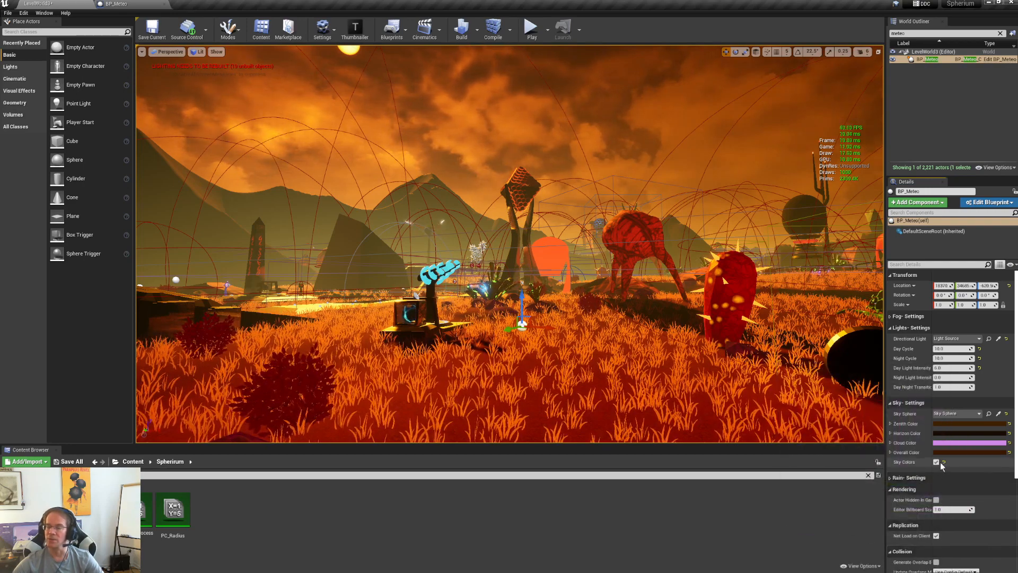
- Play-test LevelWorld3, walking around the turret and watching the sky and sun through the day/night transitions, and end the session
click(532, 33)
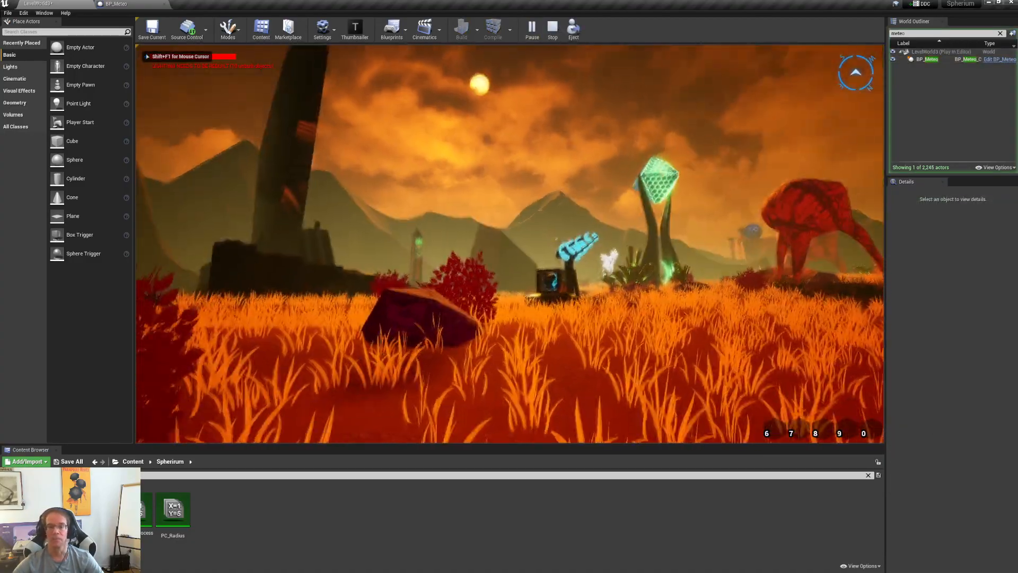
key(w)
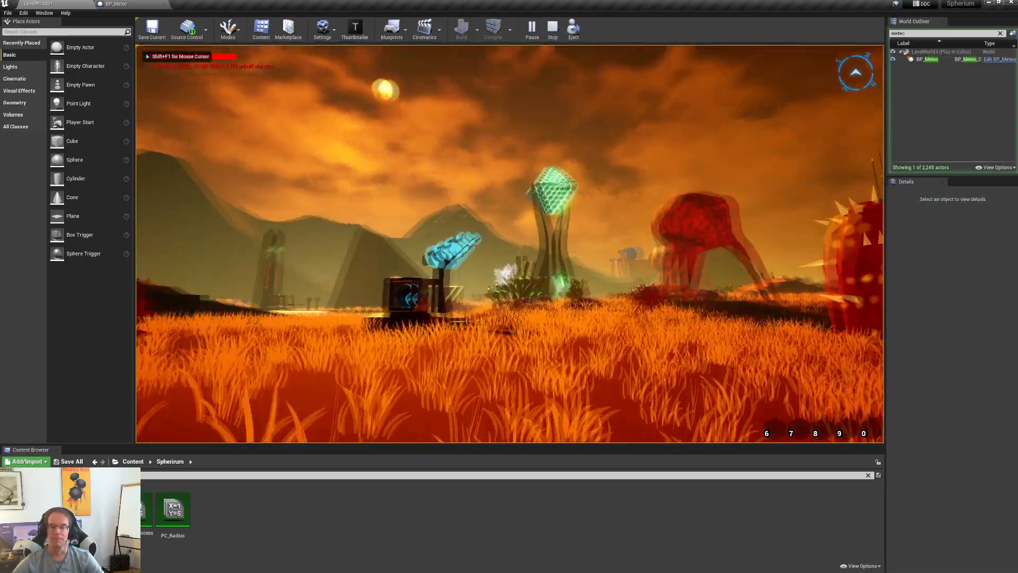
key(w)
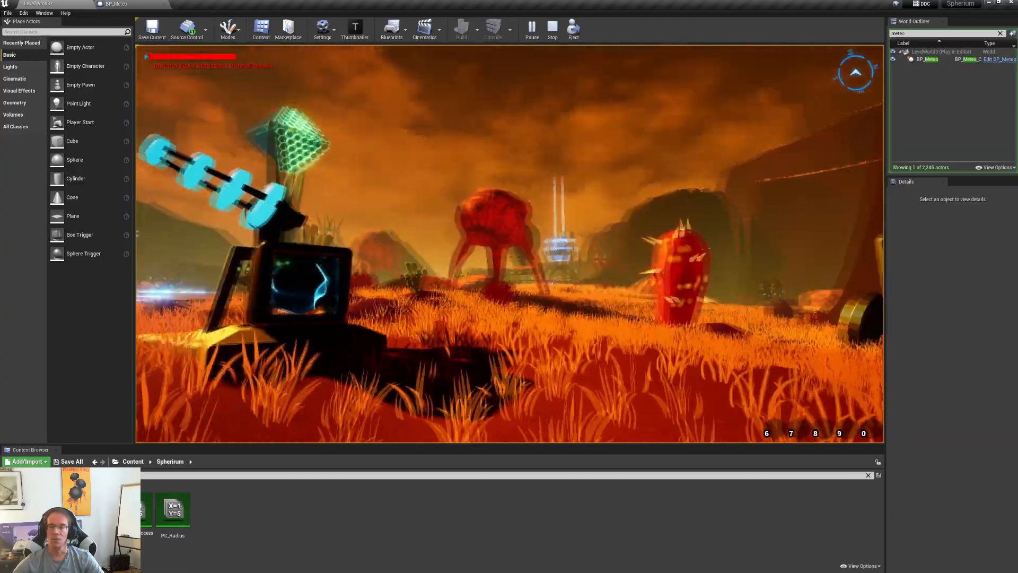
key(a)
key(d)
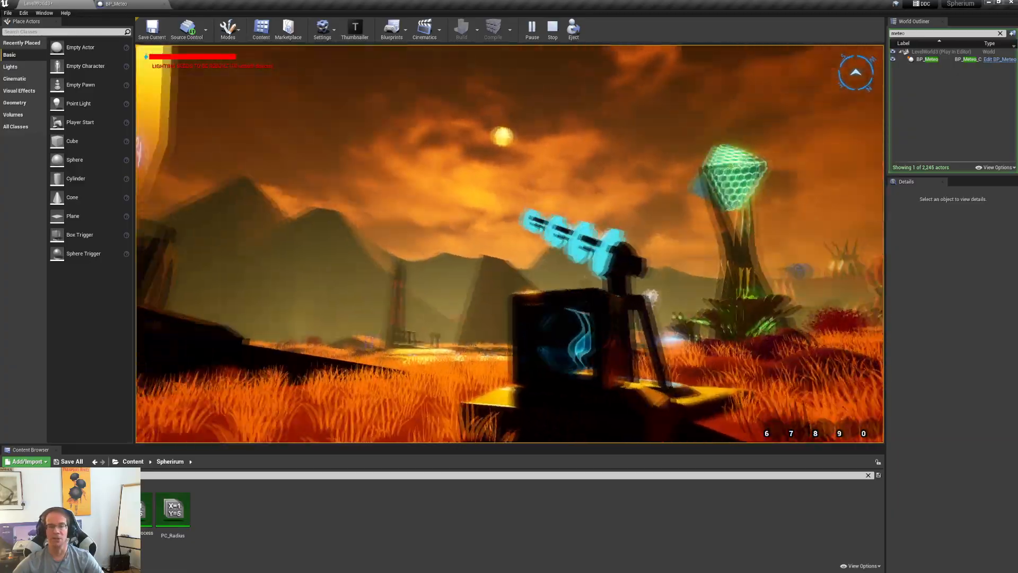
key(a)
key(a)
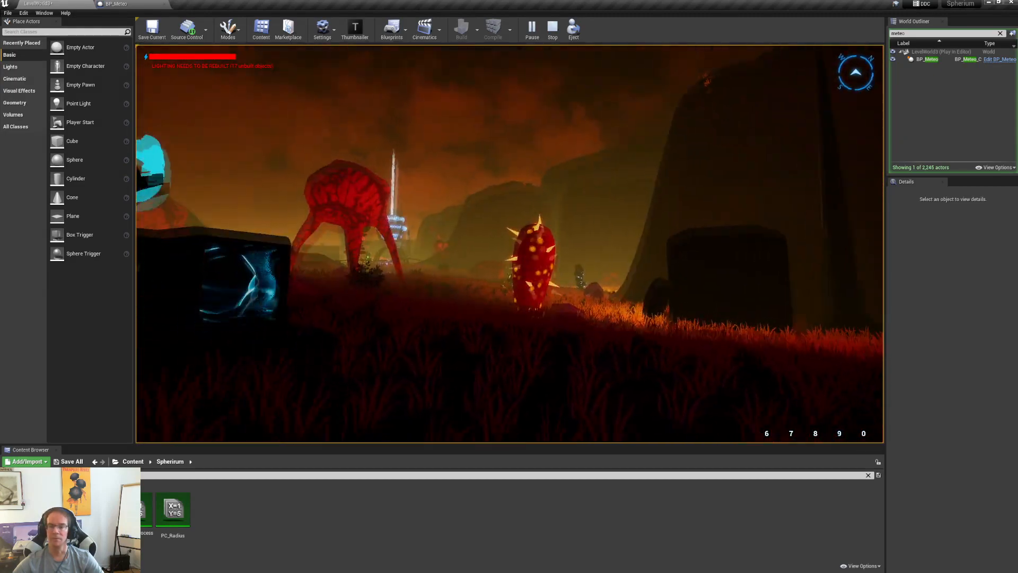
key(d)
key(d)
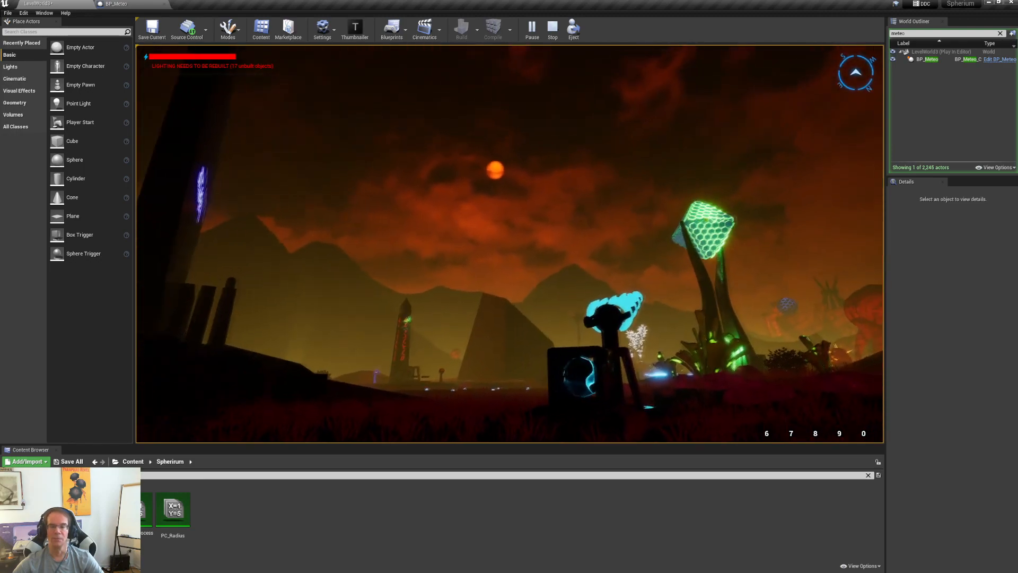
key(a)
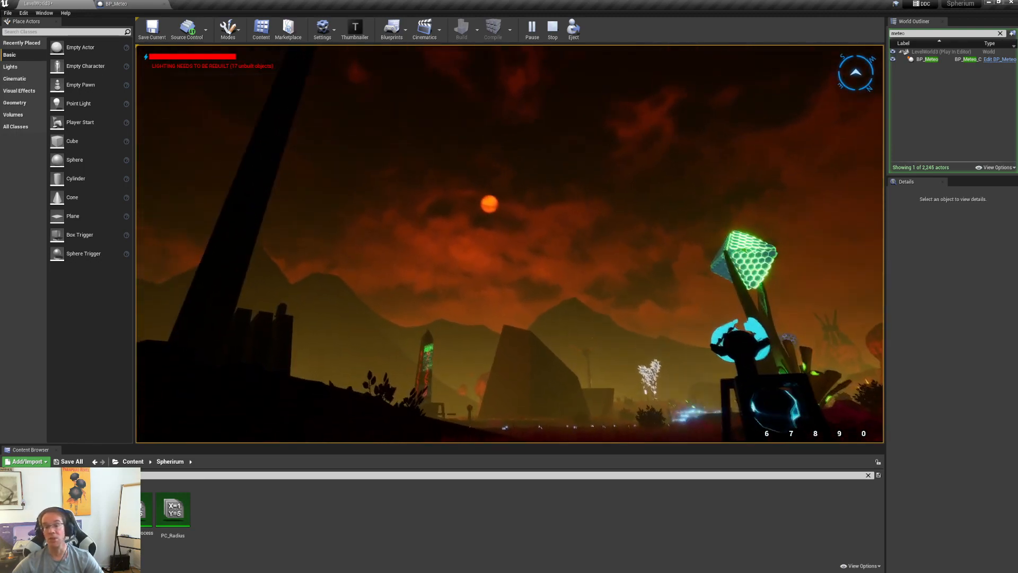
key(d)
key(a)
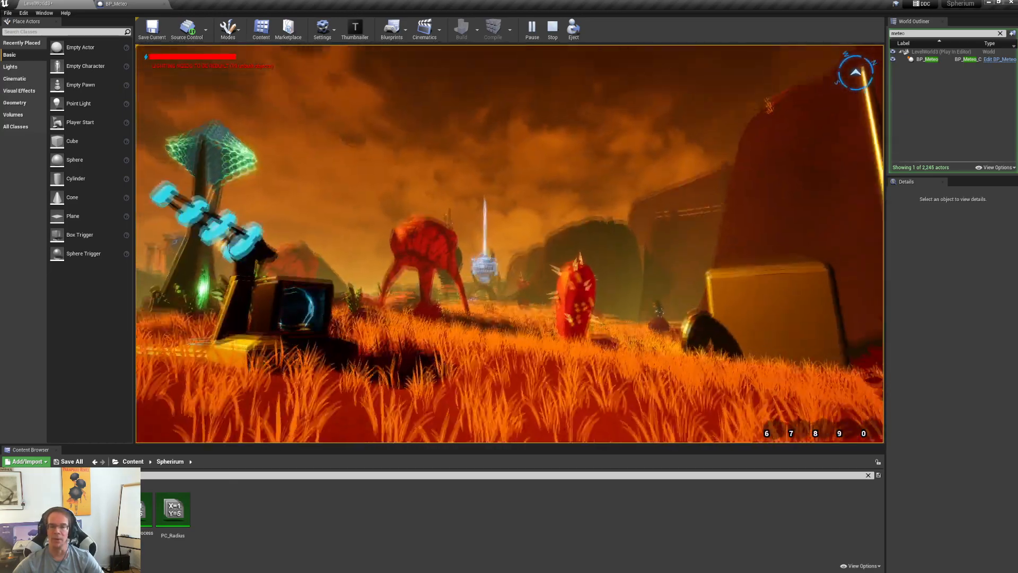
key(d)
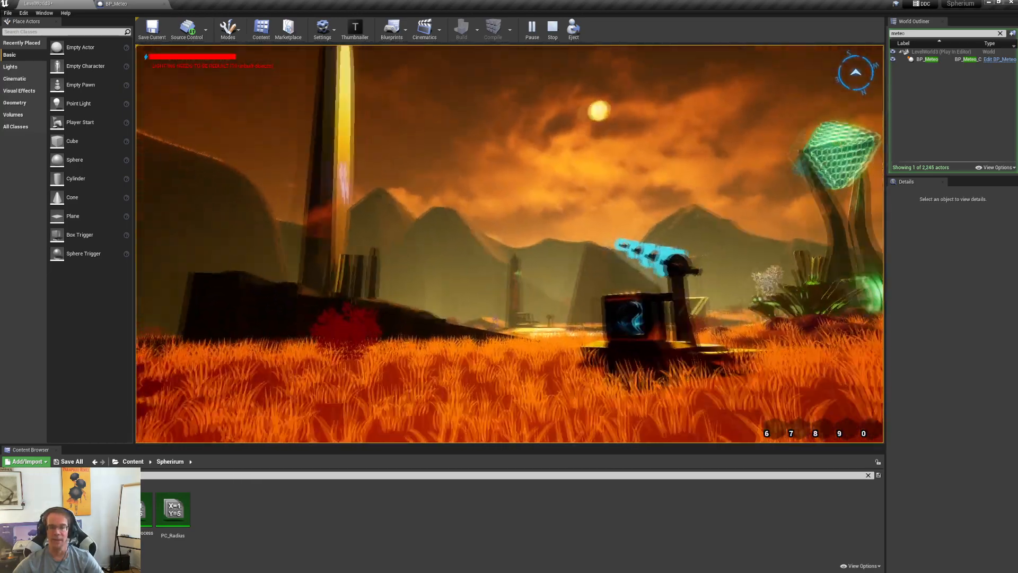
key(Escape)
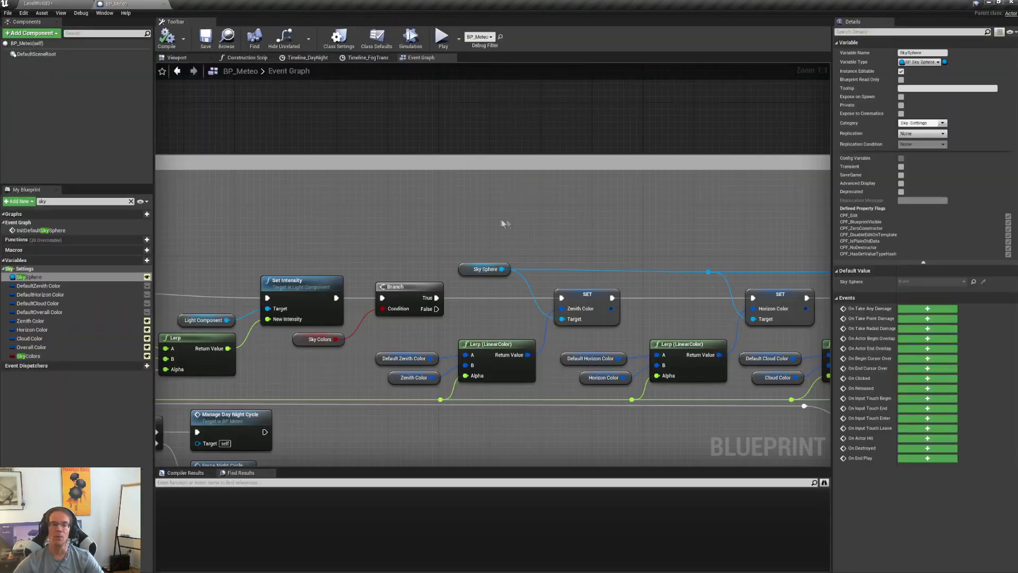
- Examine in BP_Meteo's Event Graph how Timeline_DayNight drives light intensity and, through the Sky Colors branch, the sky color Lerp nodes
scroll(503, 224, down, 4)
right_drag(482, 227, 669, 267)
scroll(592, 269, up, 4)
right_drag(593, 269, 555, 215)
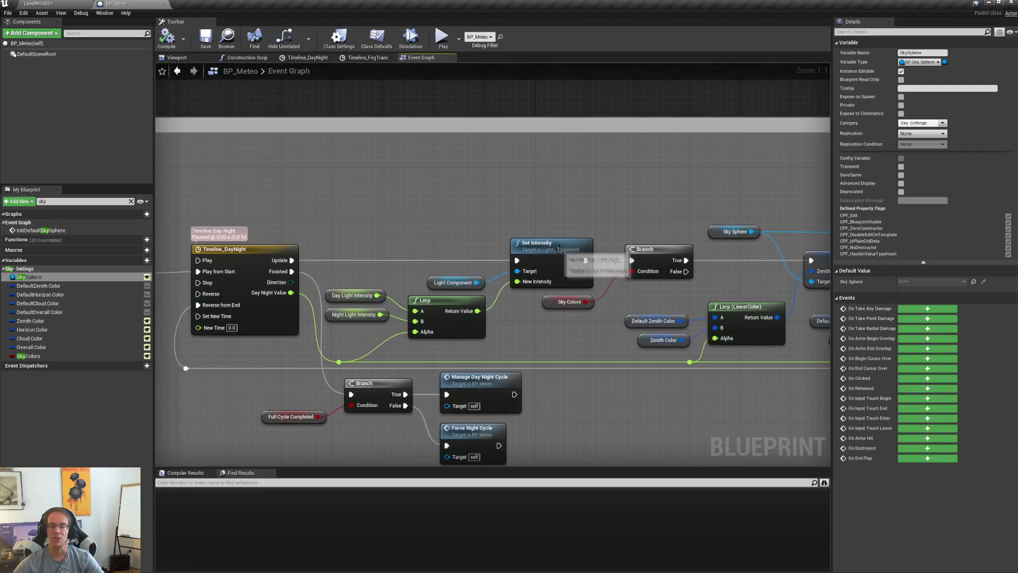
right_drag(567, 265, 262, 237)
right_drag(450, 373, 445, 388)
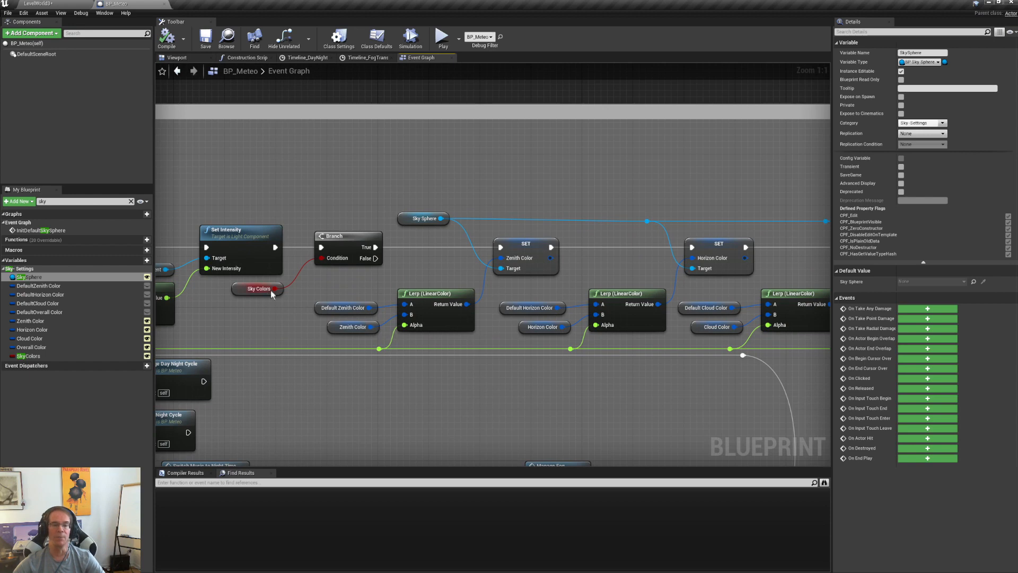
right_drag(429, 272, 363, 266)
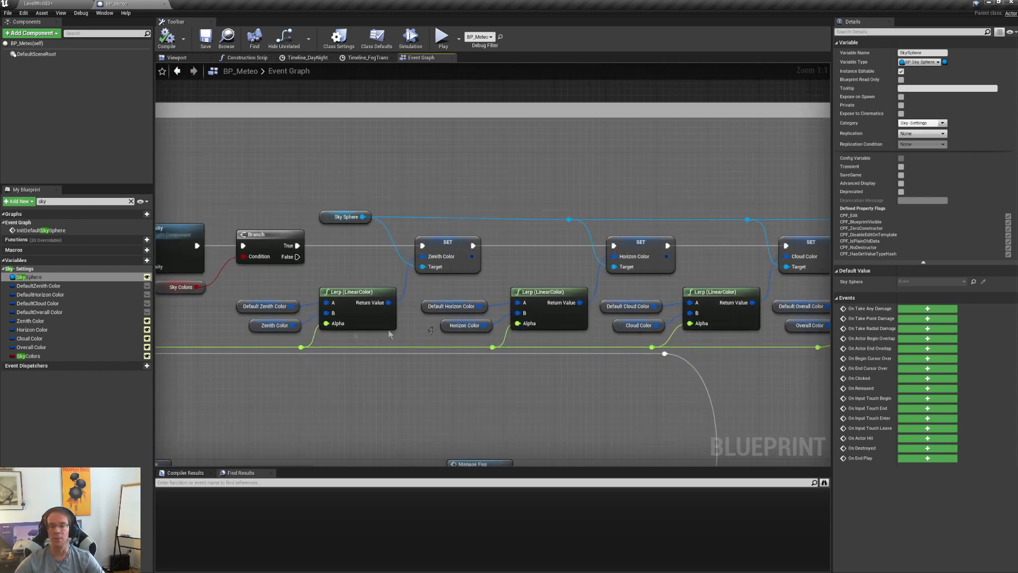
- Examine how the Lerp nodes feed the Sky Sphere's Zenith, Horizon, Cloud and Overall Color setters, up to the refresh call
right_drag(716, 325, 550, 318)
right_drag(744, 320, 628, 328)
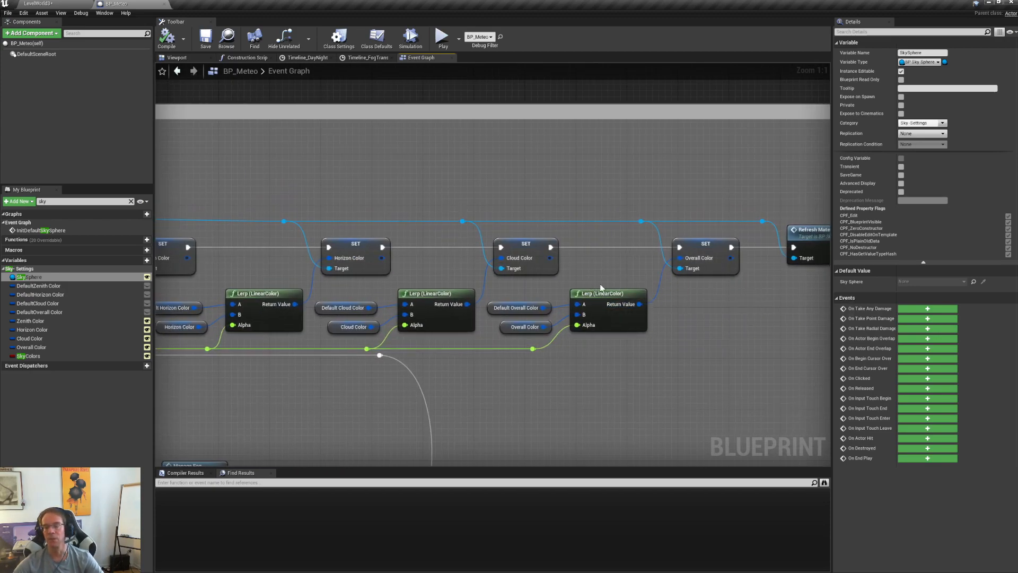
right_drag(416, 185, 546, 189)
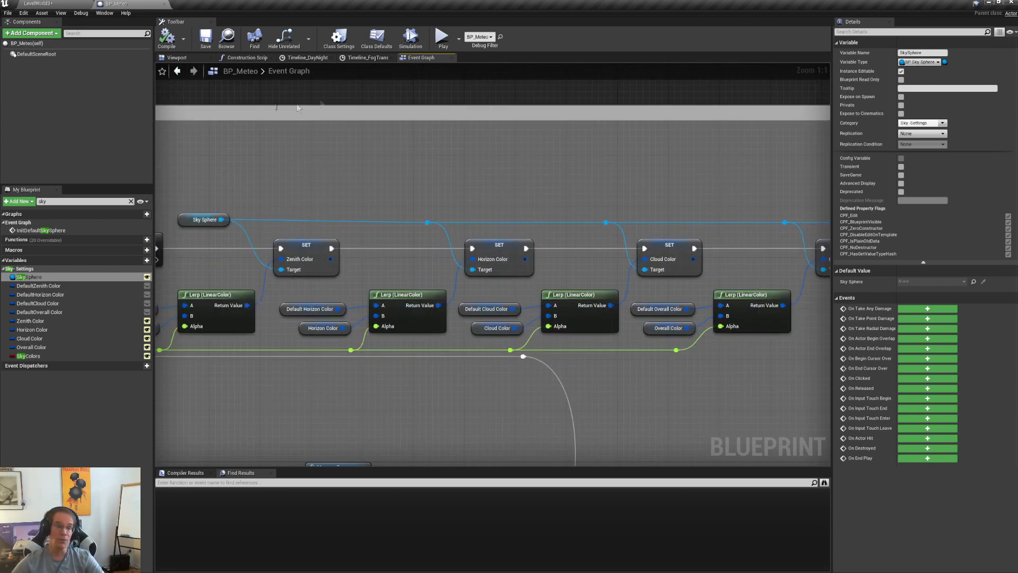
right_drag(243, 161, 327, 141)
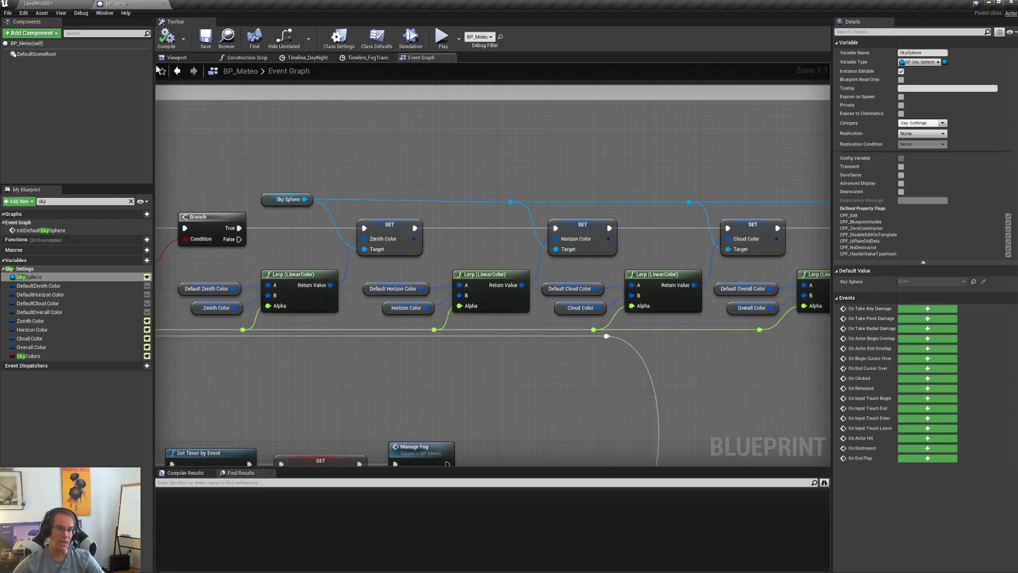
- Return to the LevelWorld3 level and fly through the viewport to survey the landscape and cloudy sky from a distance
click(78, 4)
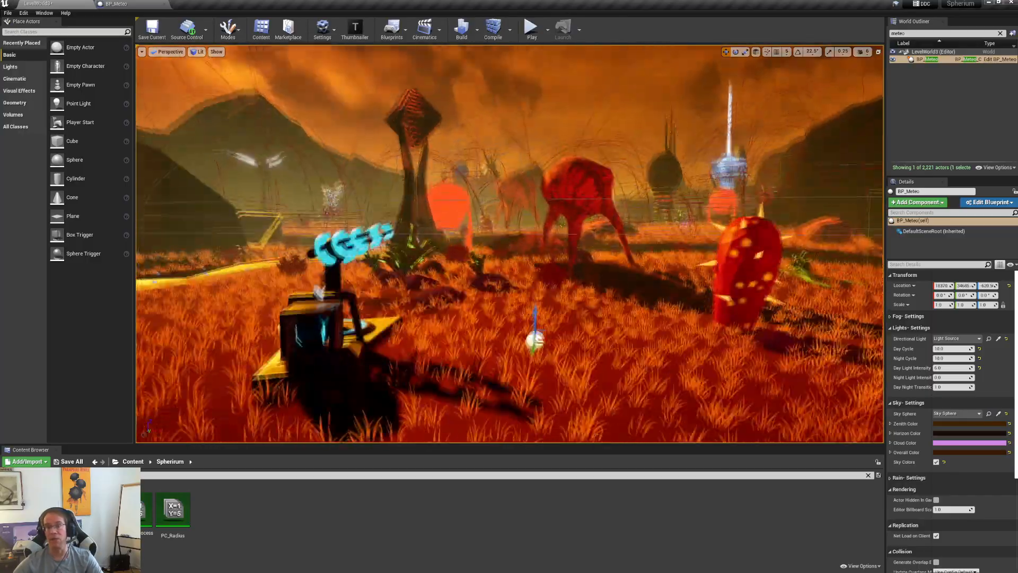
right_drag(510, 244, 536, 250)
key(w)
right_drag(654, 295, 562, 297)
key(s)
mouse_move(654, 295)
right_down()
mouse_move(669, 276)
mouse_move(654, 295)
right_up()
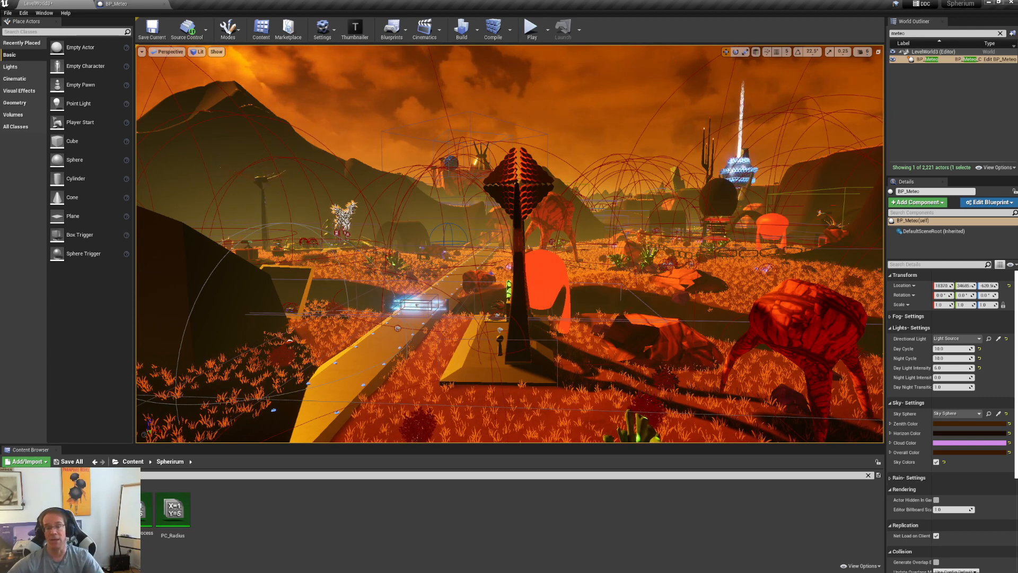
mouse_move(595, 311)
right_down()
mouse_move(622, 313)
mouse_move(583, 295)
right_up()
right_drag(665, 270, 644, 259)
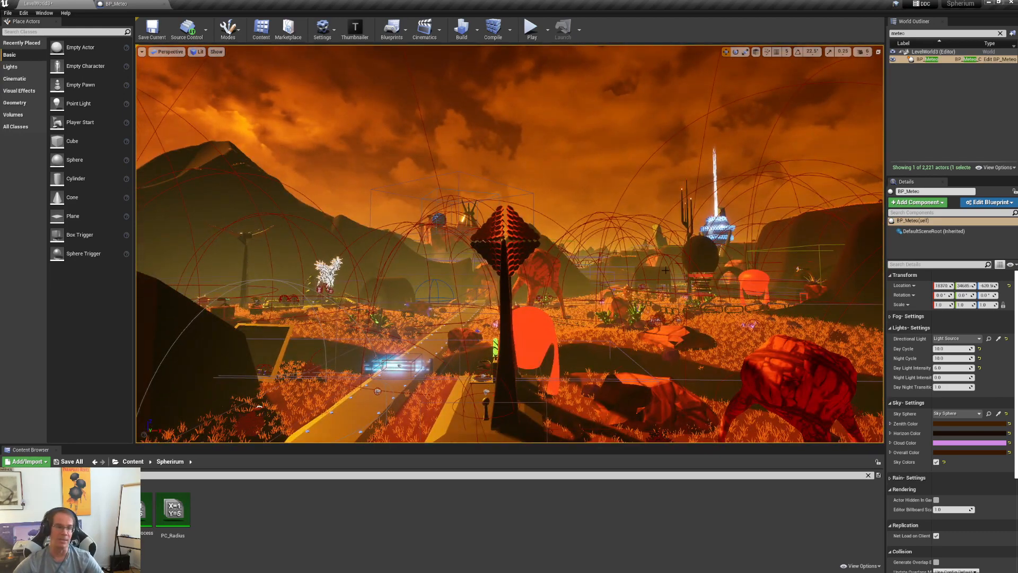